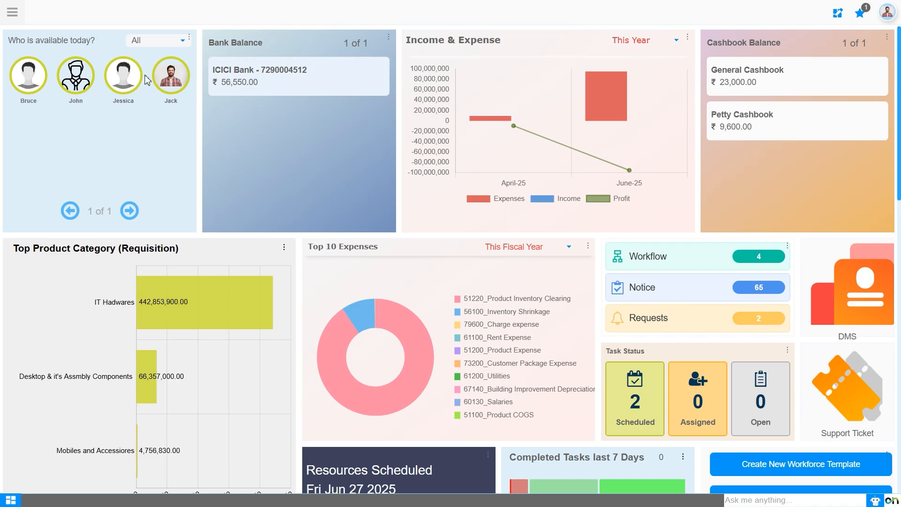
- Search the application menu for "purchase" and clear the search
click(9, 22)
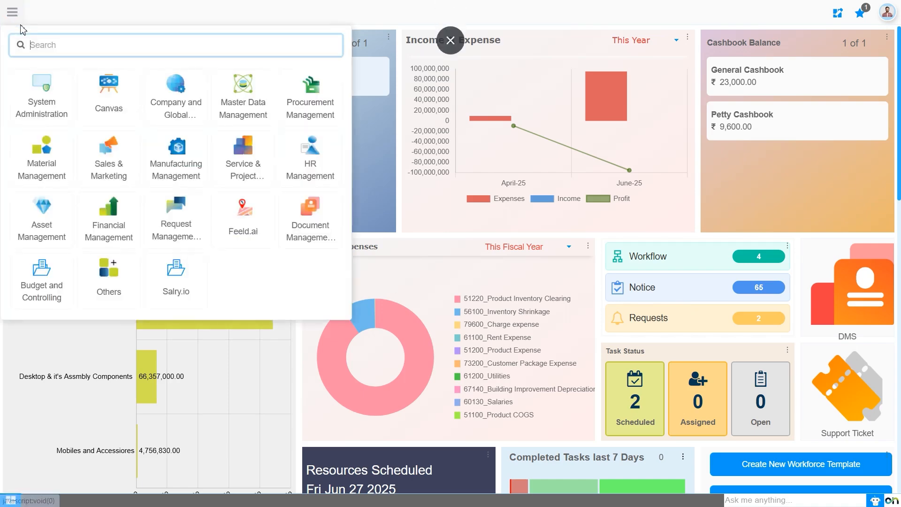
text(purchase)
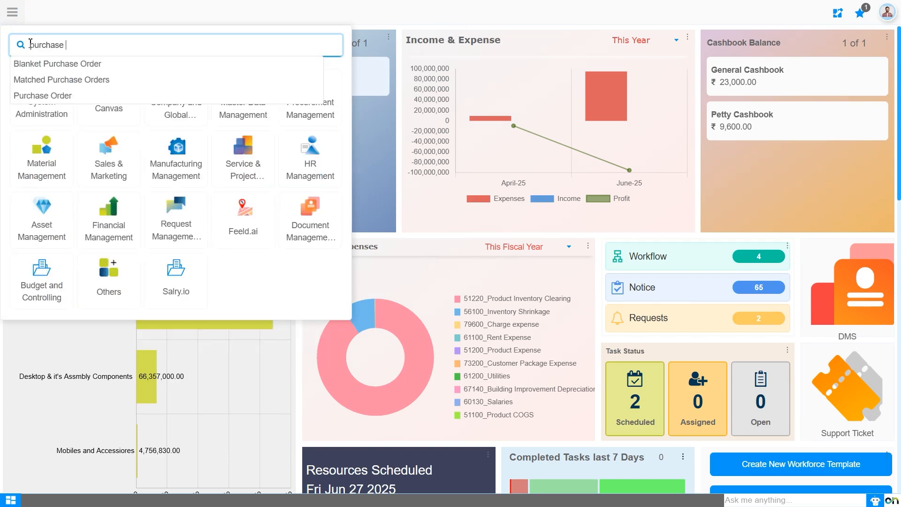
key(ctrl+a)
key(BackSpace)
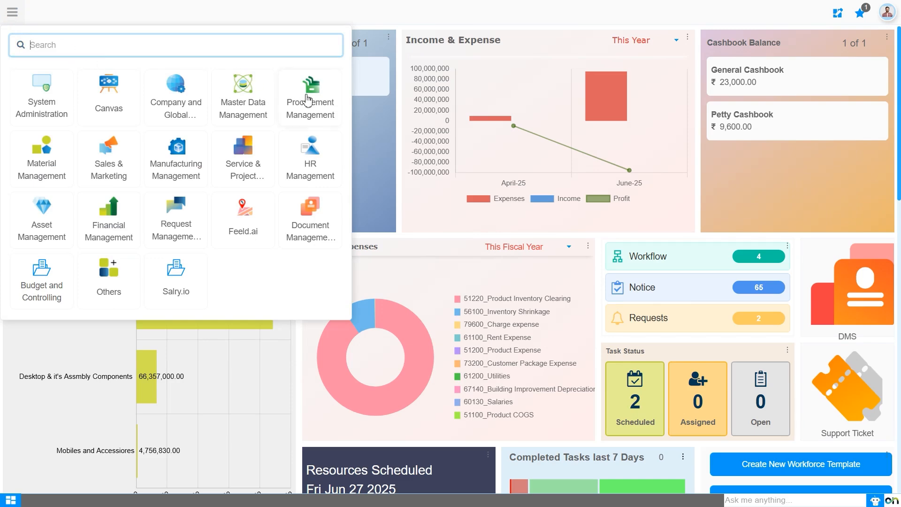
- Open the Purchase Order window of the Procurement Management module
click(308, 98)
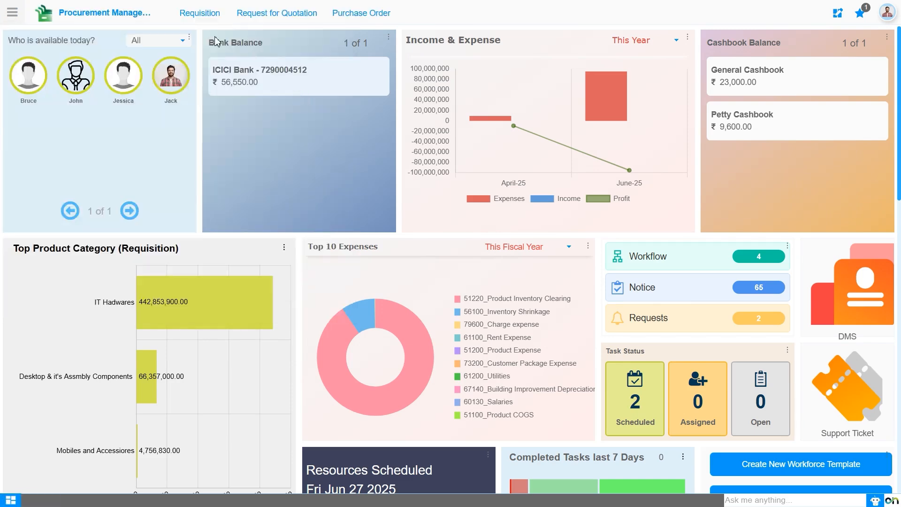
mouse_move(373, 22)
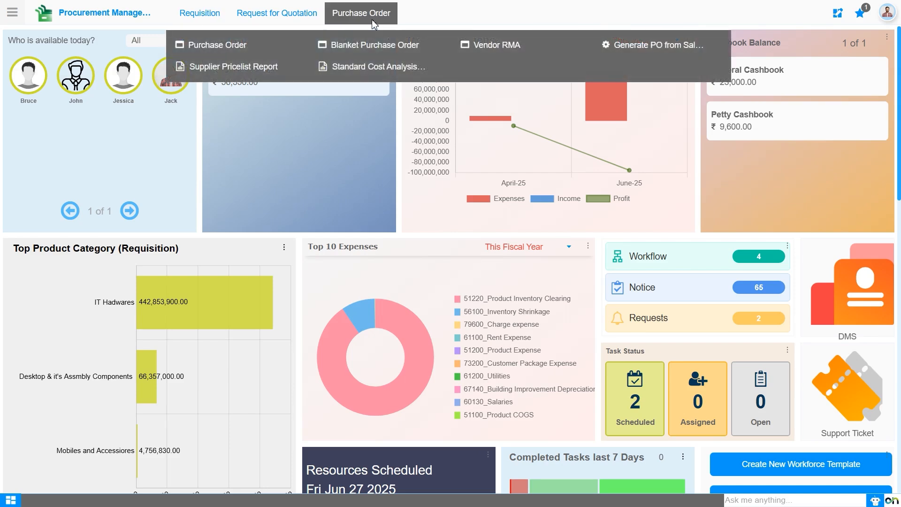
click(232, 44)
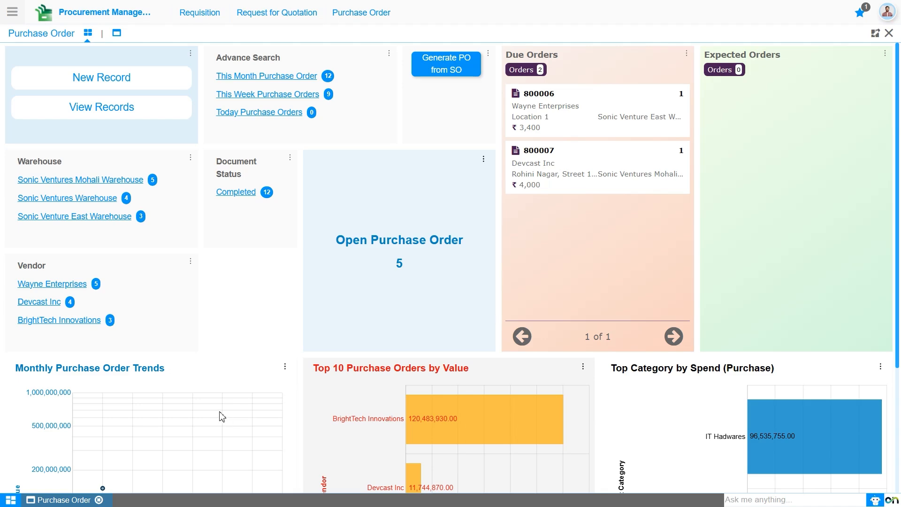
- Create a new purchase order record with the target document type Purchase Order
scroll(273, 405, down, 3)
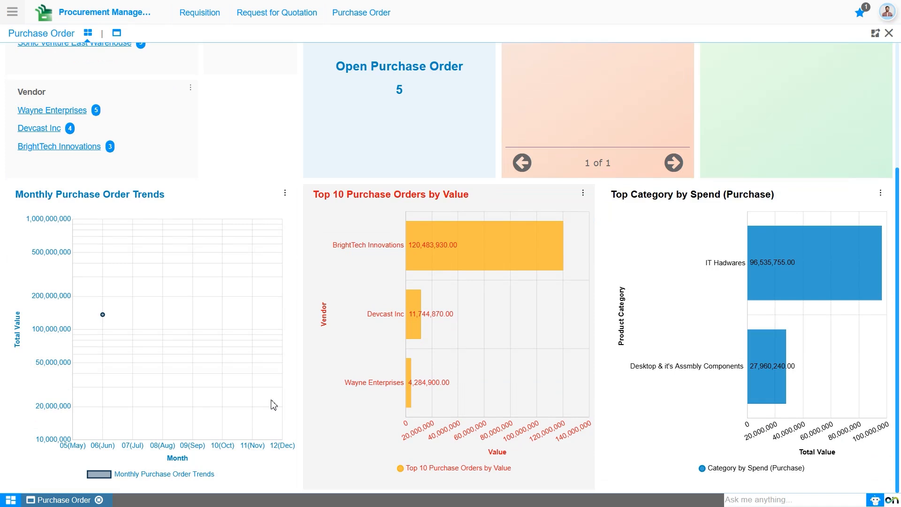
scroll(274, 405, up, 3)
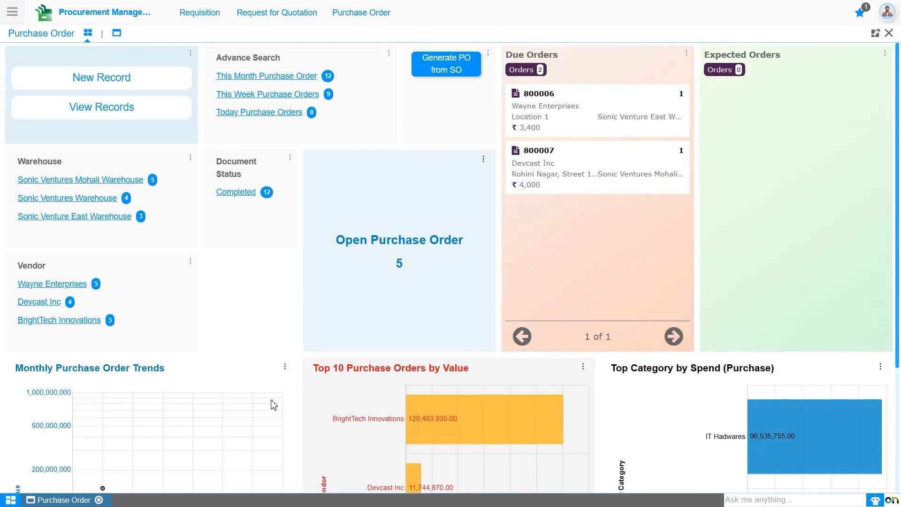
click(134, 85)
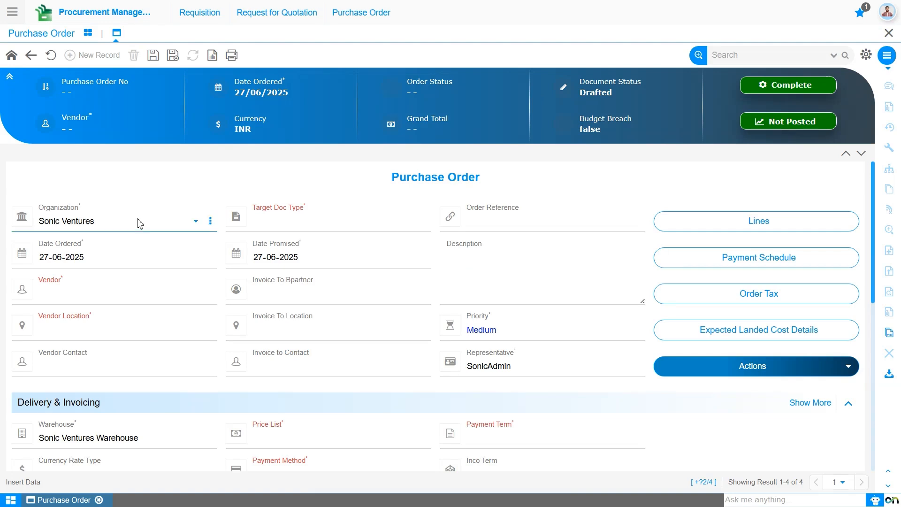
click(285, 226)
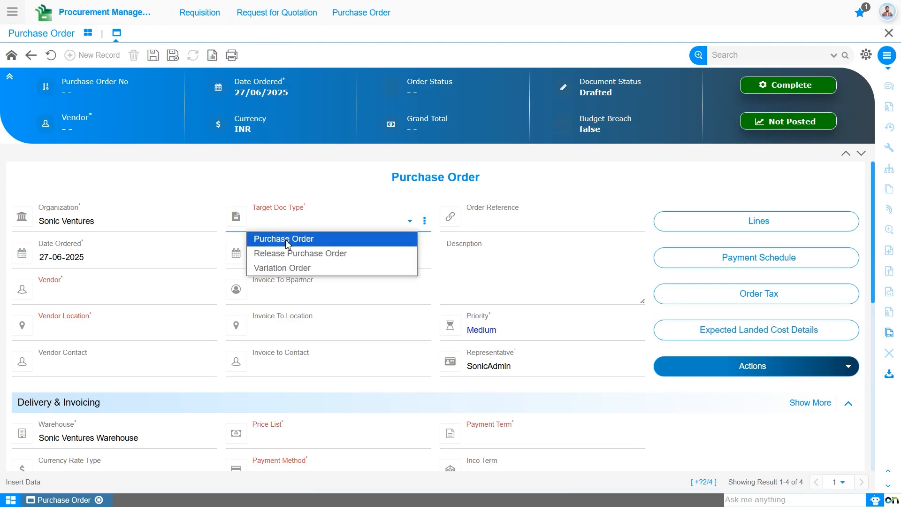
click(287, 240)
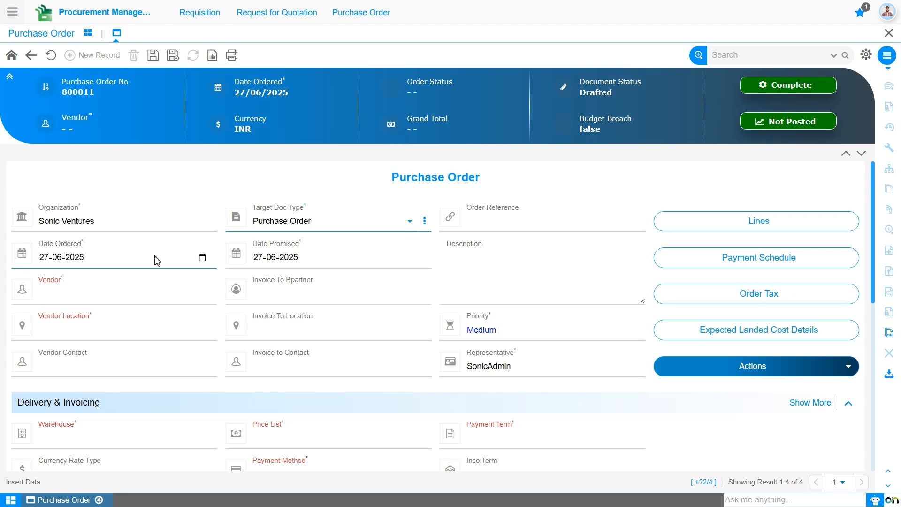
- Set the order's promised date to 30-06-2025 and choose BrightTech Innovations as the vendor
click(260, 259)
text(3)
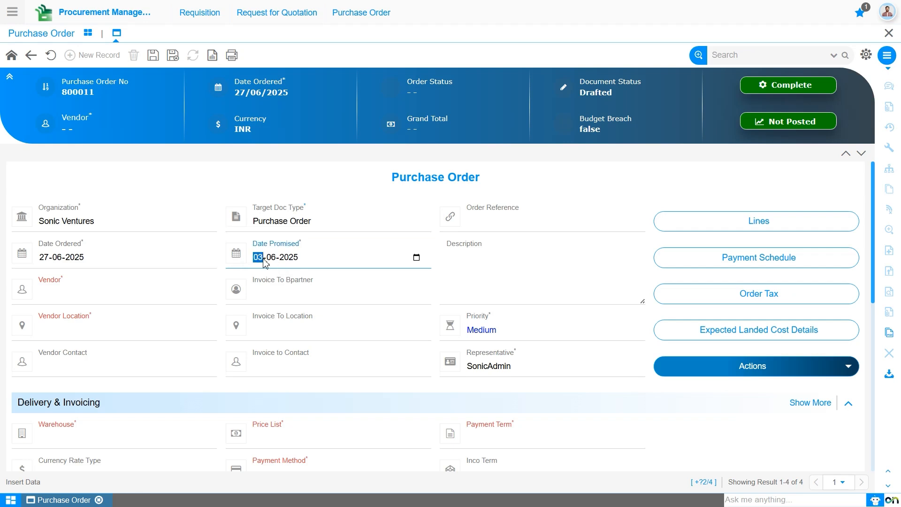
text(0)
click(162, 299)
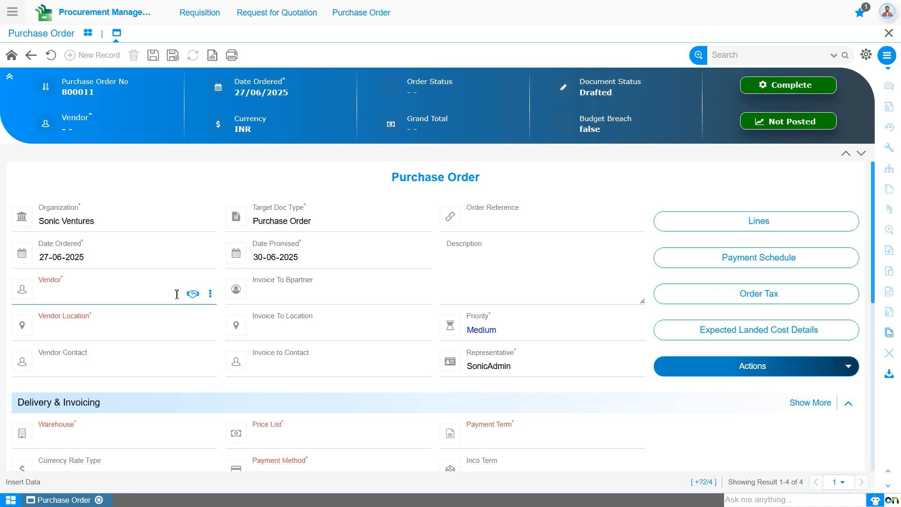
text(bri)
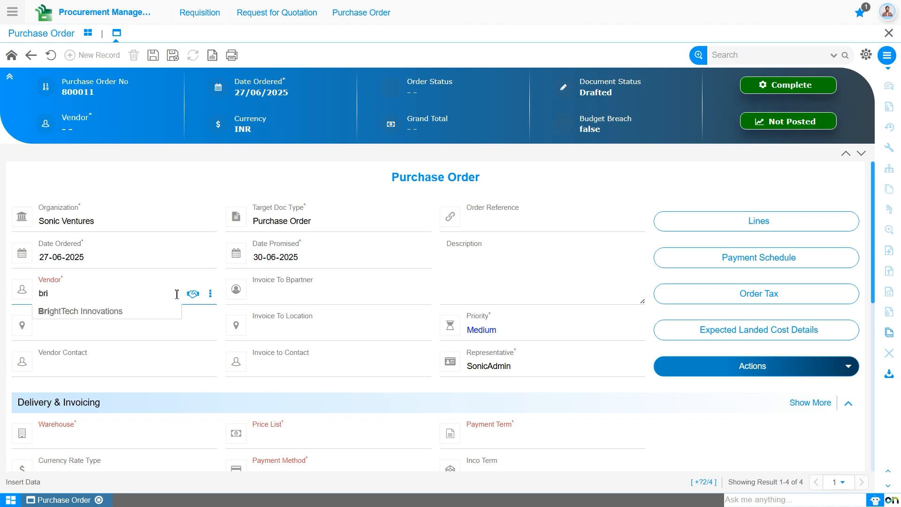
key(Return)
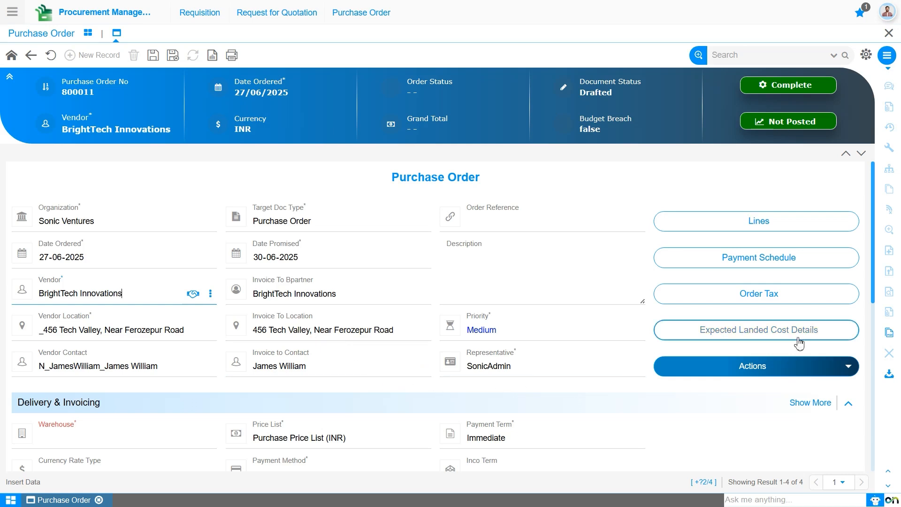
- Set the delivery warehouse to Sonic Ventures Warehouse and save the purchase order
drag(874, 295, 872, 304)
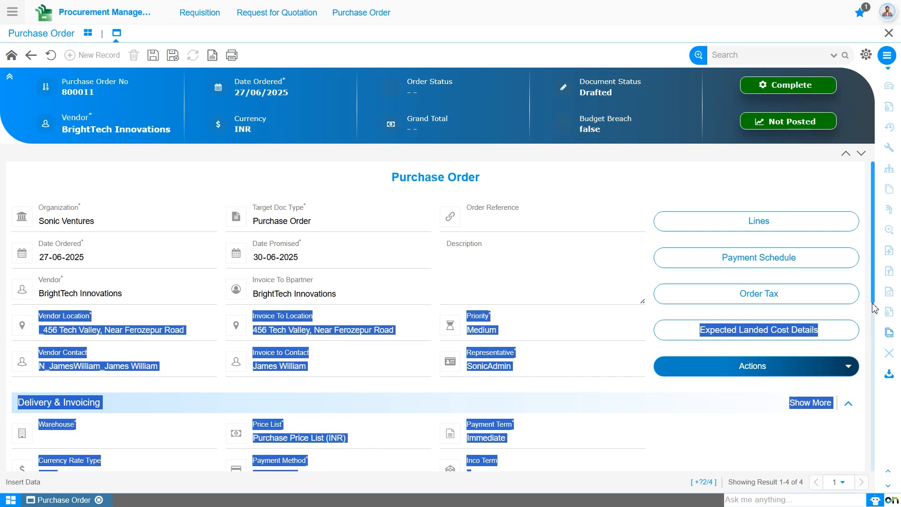
click(809, 427)
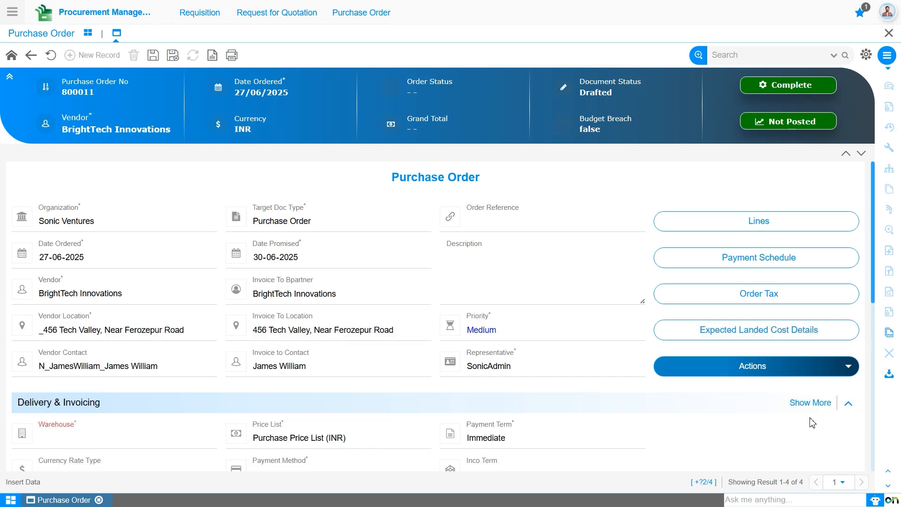
drag(880, 297, 862, 342)
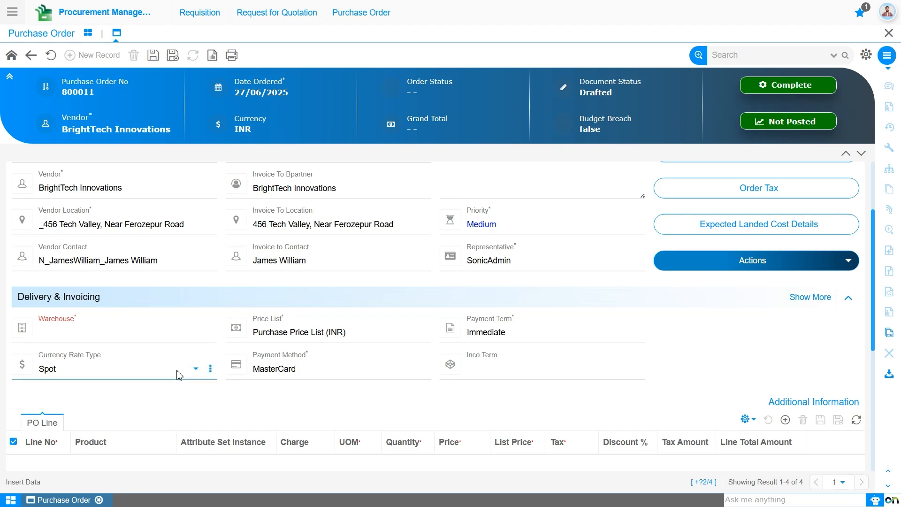
click(196, 370)
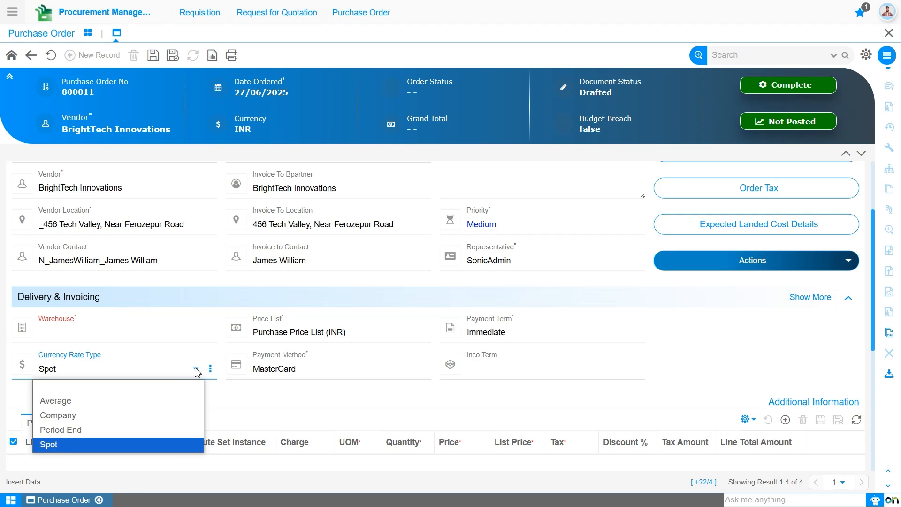
click(180, 335)
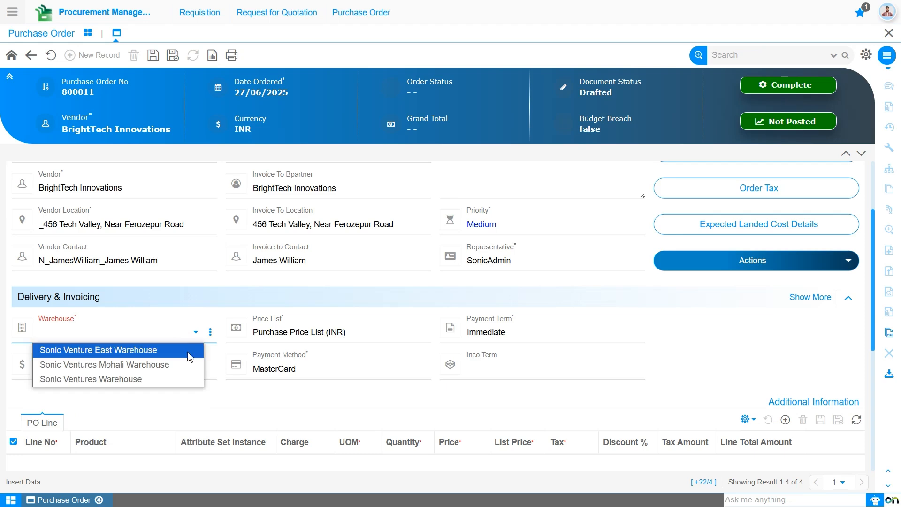
click(188, 379)
click(153, 55)
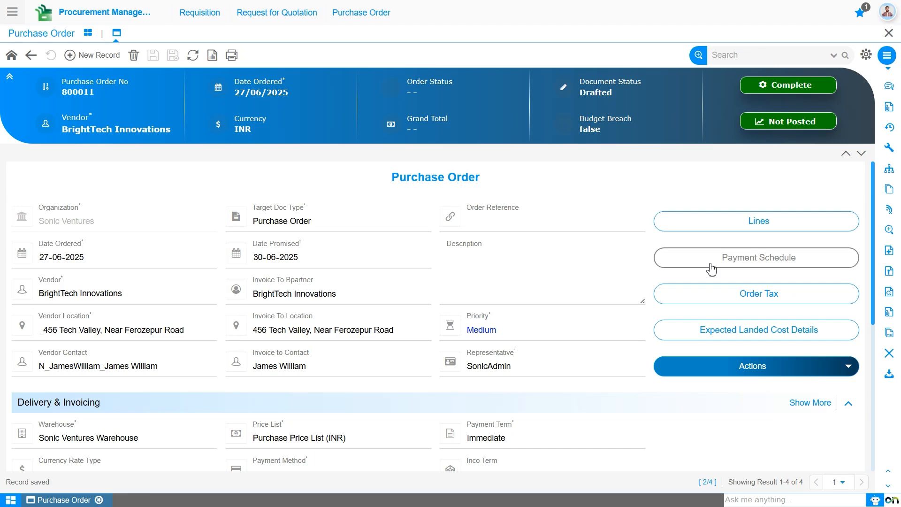
- Add a purchase order line for the product Samsung Galaxy S22 with a quantity of 5
click(759, 221)
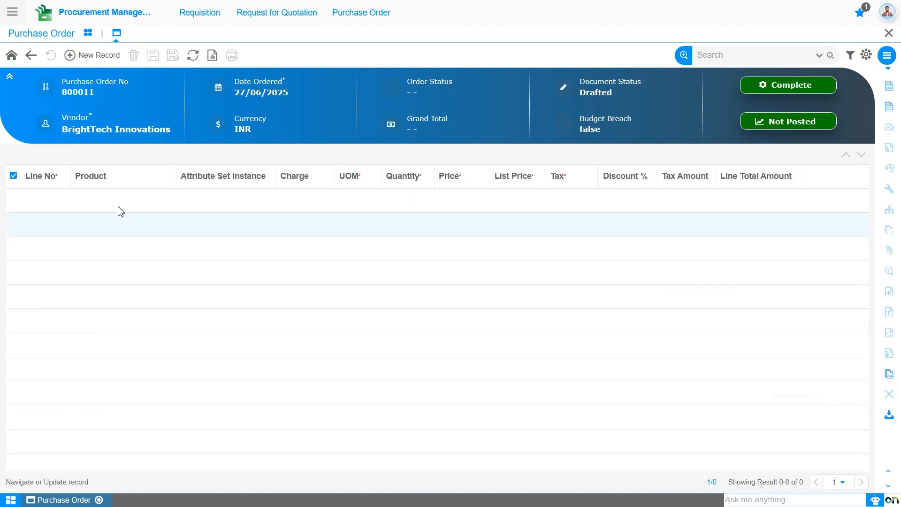
click(81, 57)
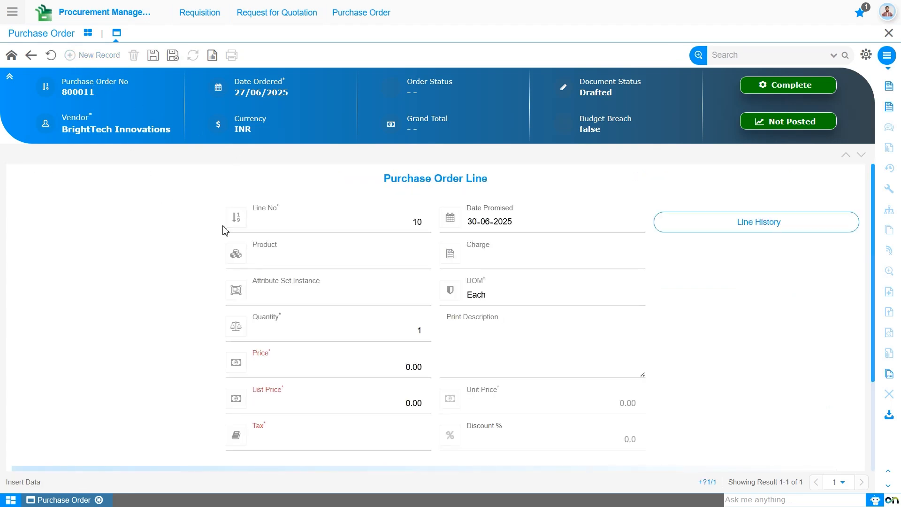
click(301, 256)
text(sam)
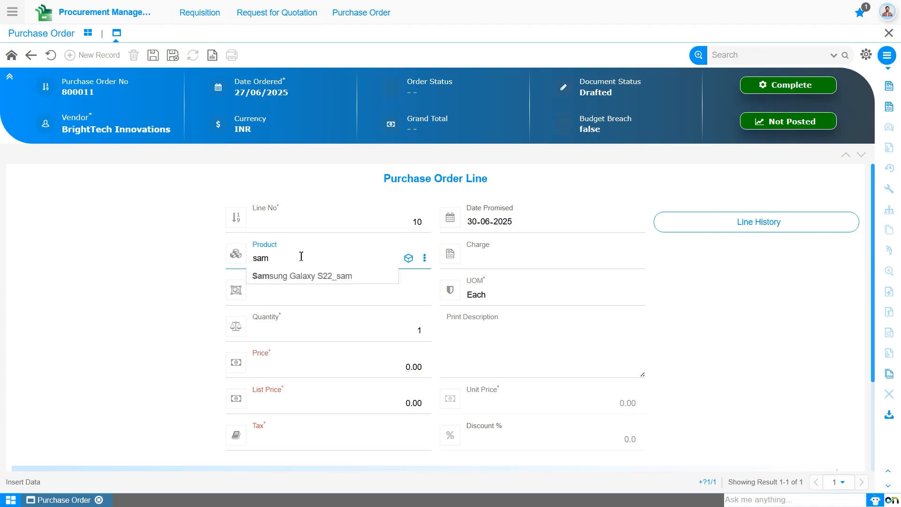
key(Down)
key(Return)
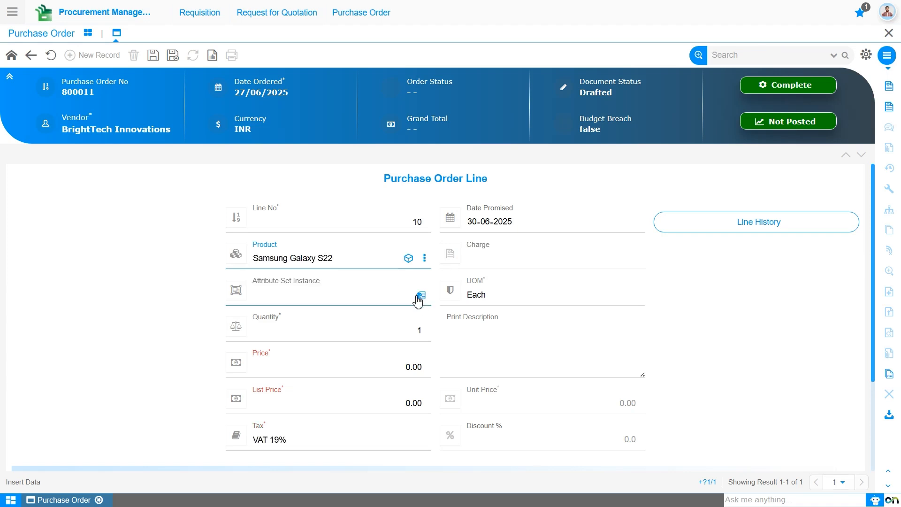
click(420, 329)
text(5)
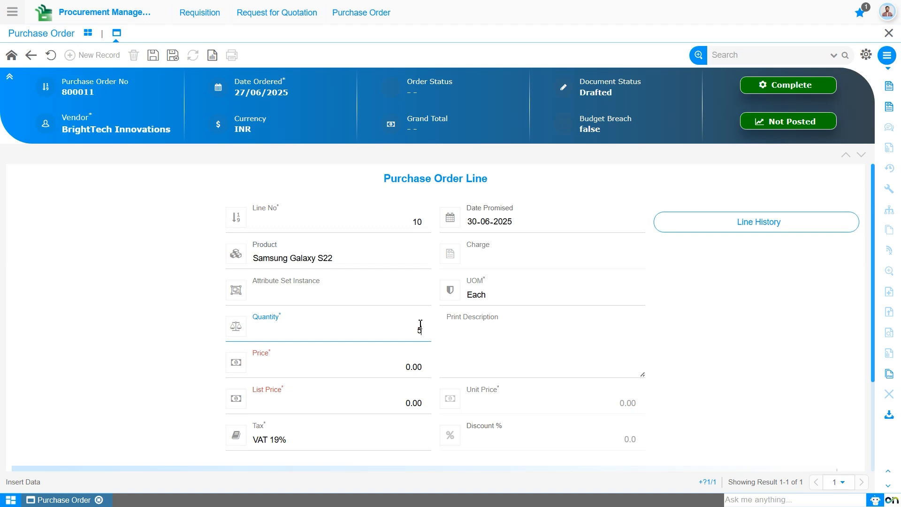
- Assign the existing Phantom Black_128 GB attribute set instance to the Samsung line and save the line
click(421, 297)
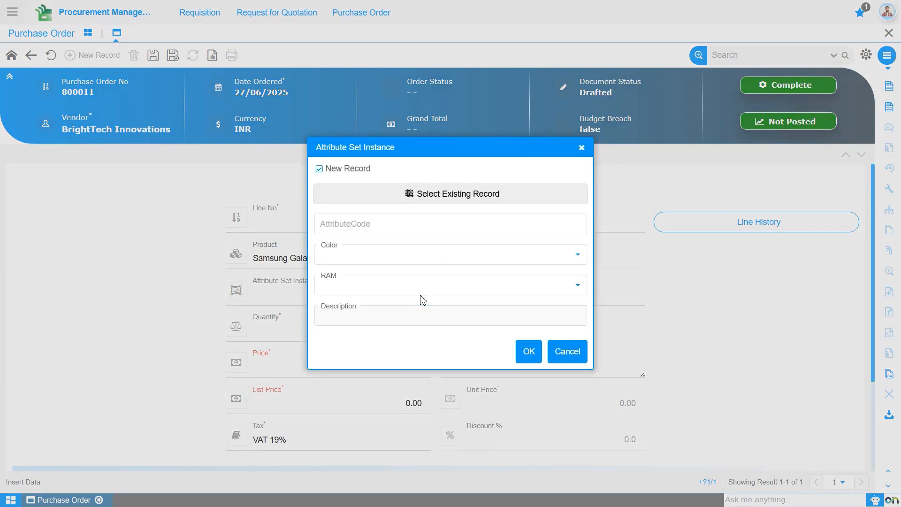
click(442, 202)
click(442, 223)
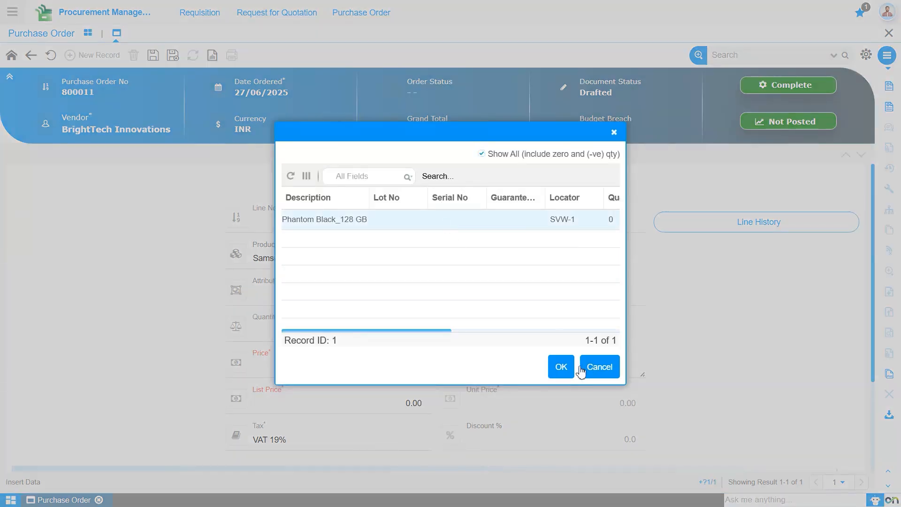
click(561, 368)
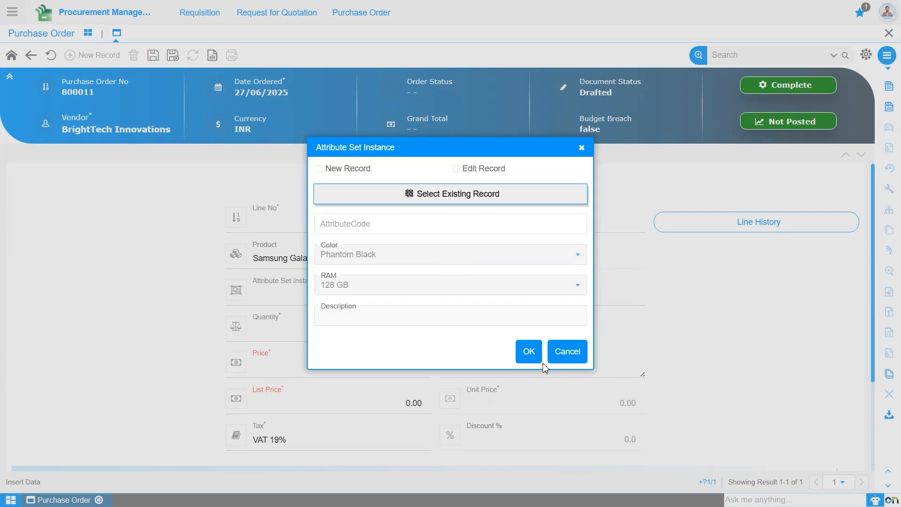
click(529, 350)
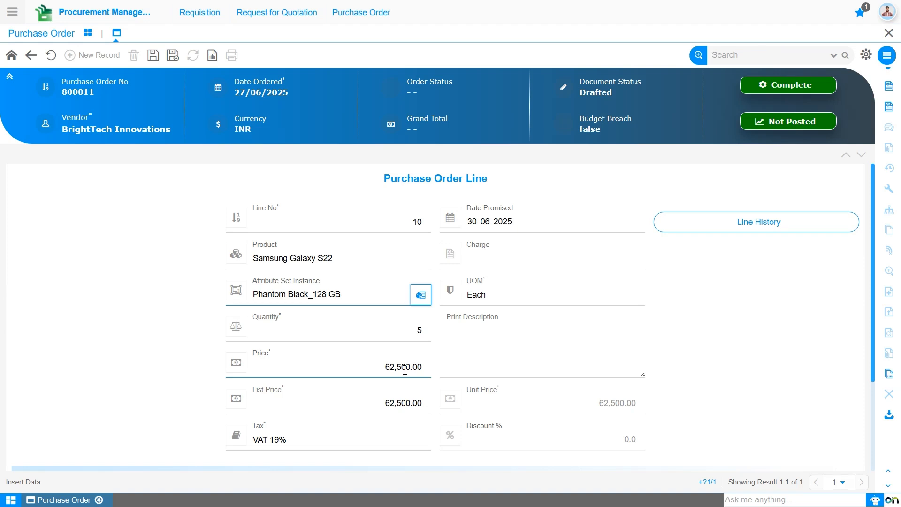
click(153, 55)
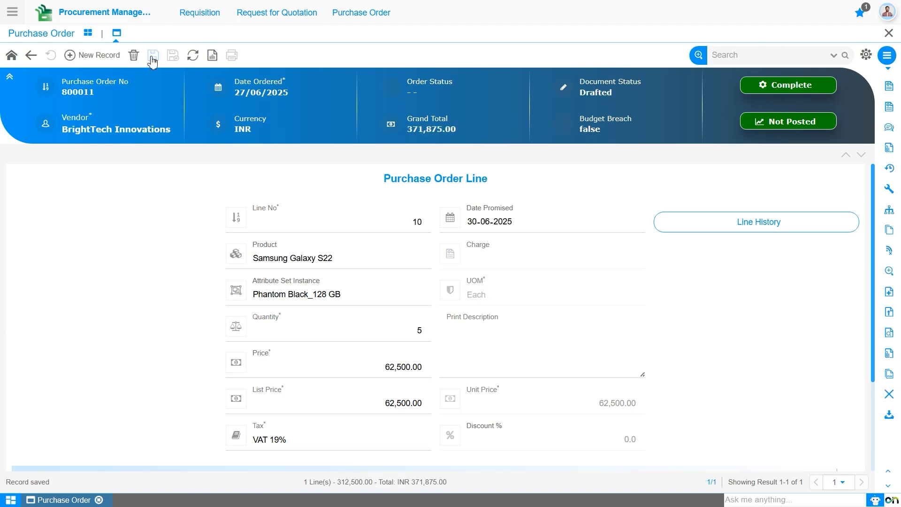
- Add another purchase order line for the product Redmi Note 10
click(89, 55)
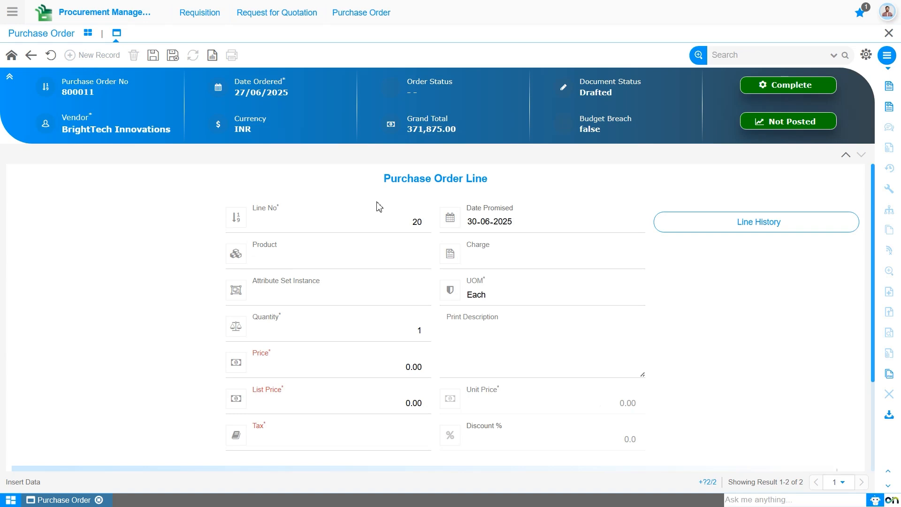
click(344, 256)
text(red)
key(Down)
key(Return)
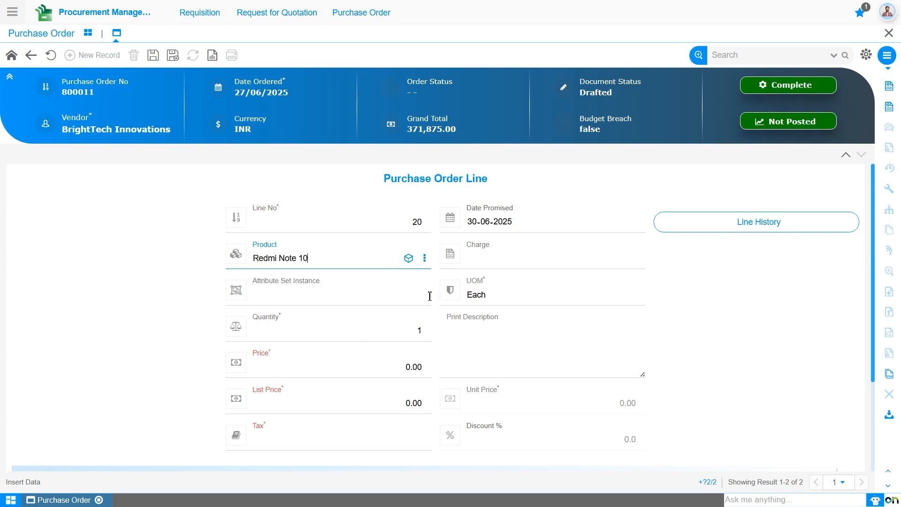
- Assign the existing Red_128 GB attribute set instance to the Redmi Note 10 line
click(415, 299)
click(419, 296)
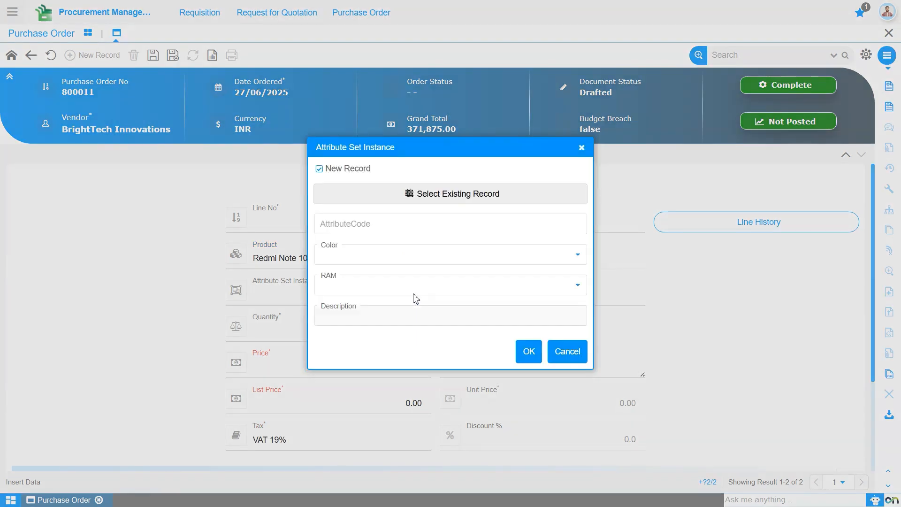
click(460, 198)
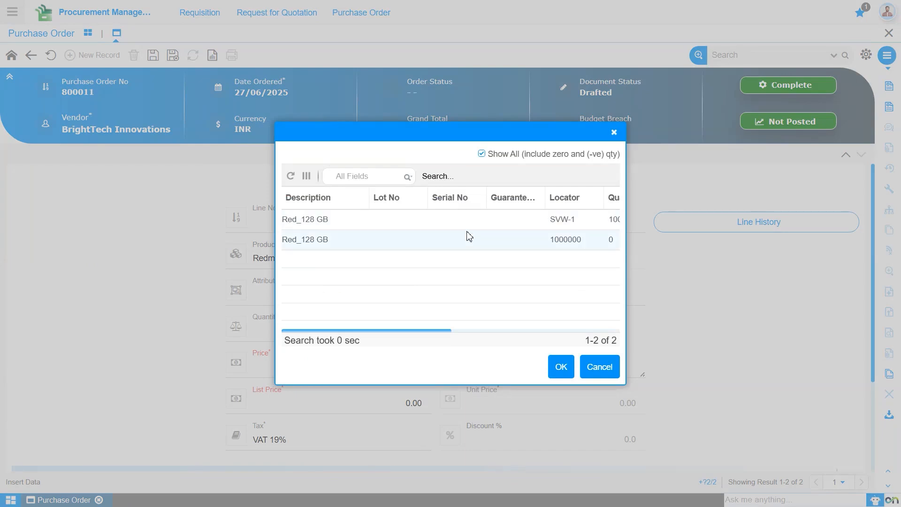
click(563, 369)
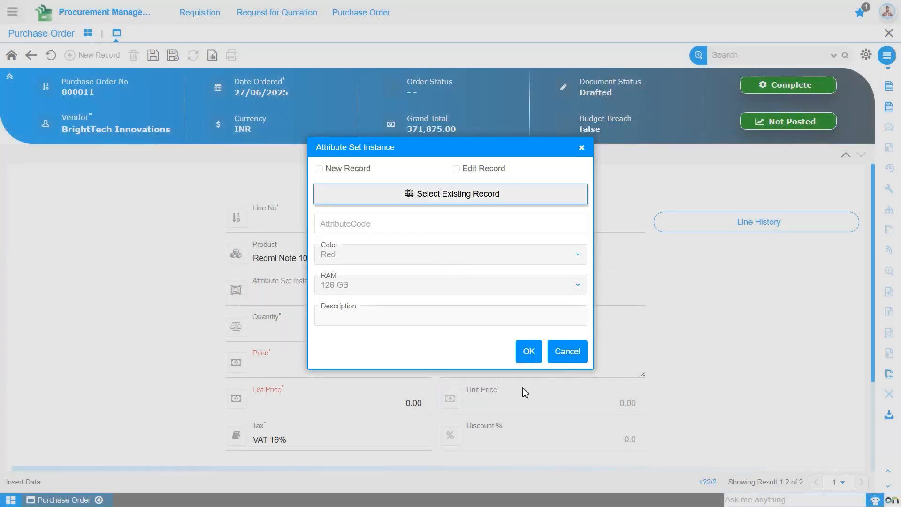
click(528, 357)
- Set the Redmi Note 10 line's quantity to 10 and save the line
click(425, 333)
text(0)
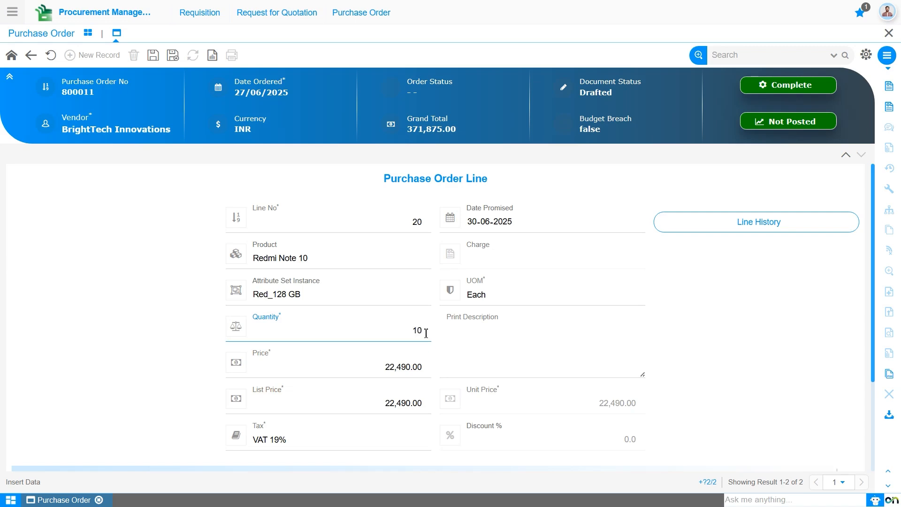
click(456, 360)
click(354, 323)
click(153, 56)
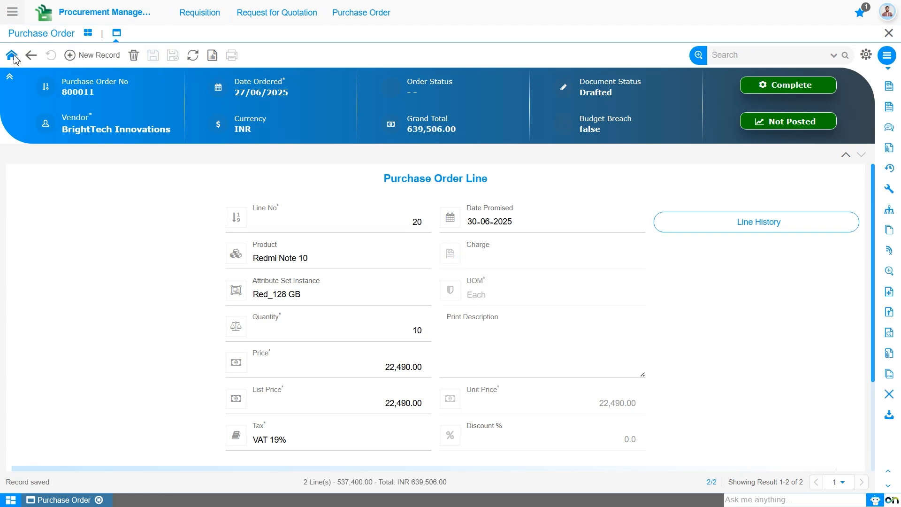
- Add an expected landed cost record to the purchase order with cost distribution by Quantity
click(12, 57)
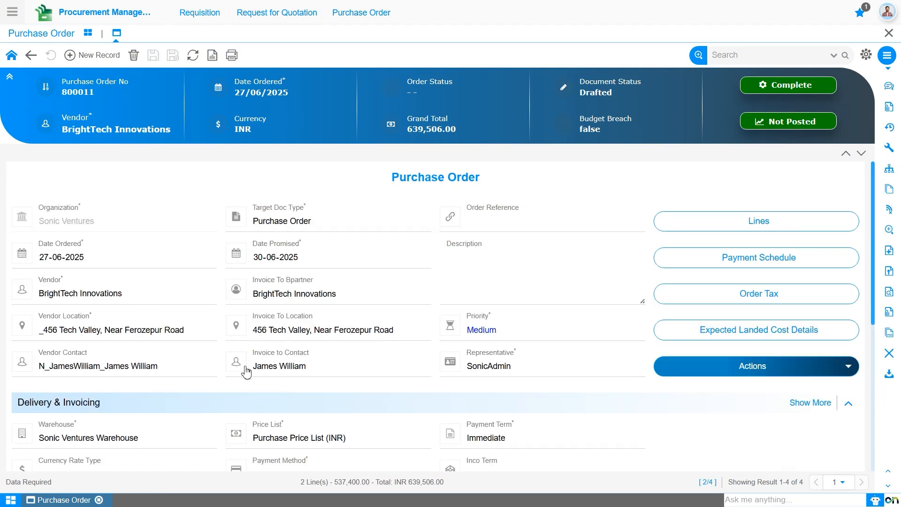
click(744, 334)
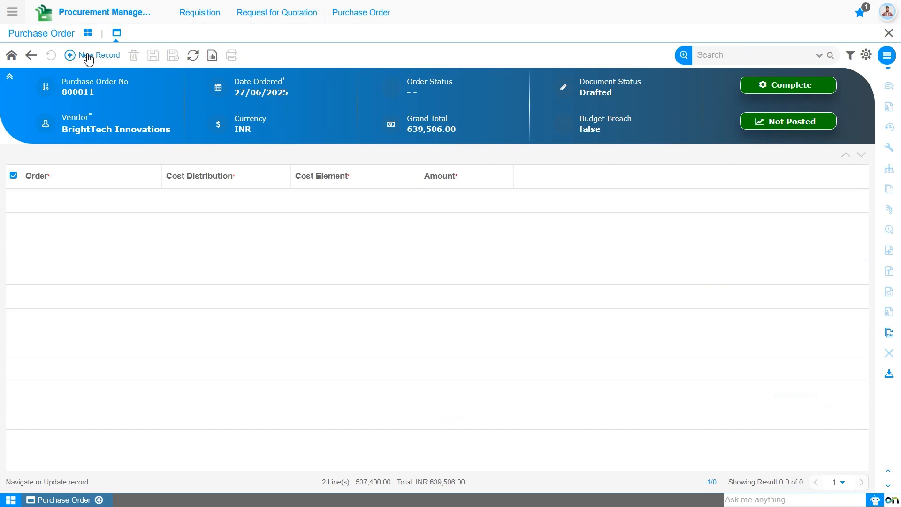
click(89, 58)
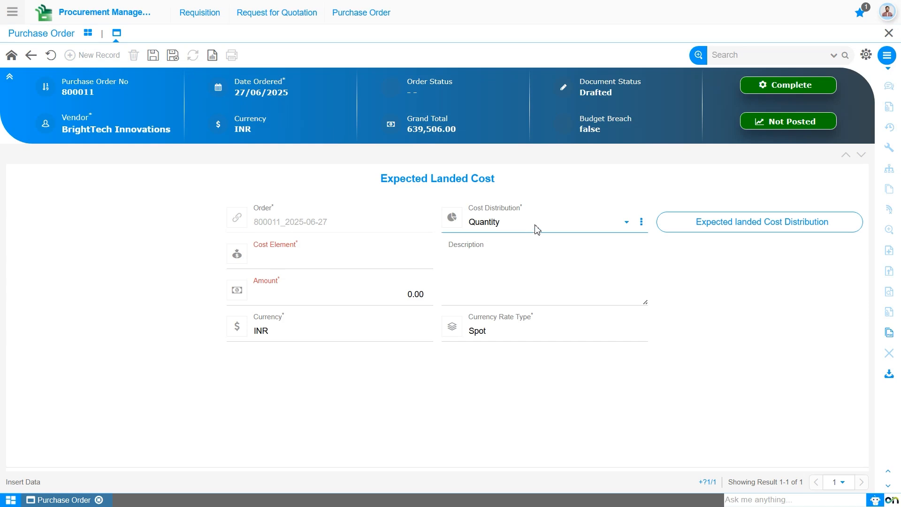
click(538, 229)
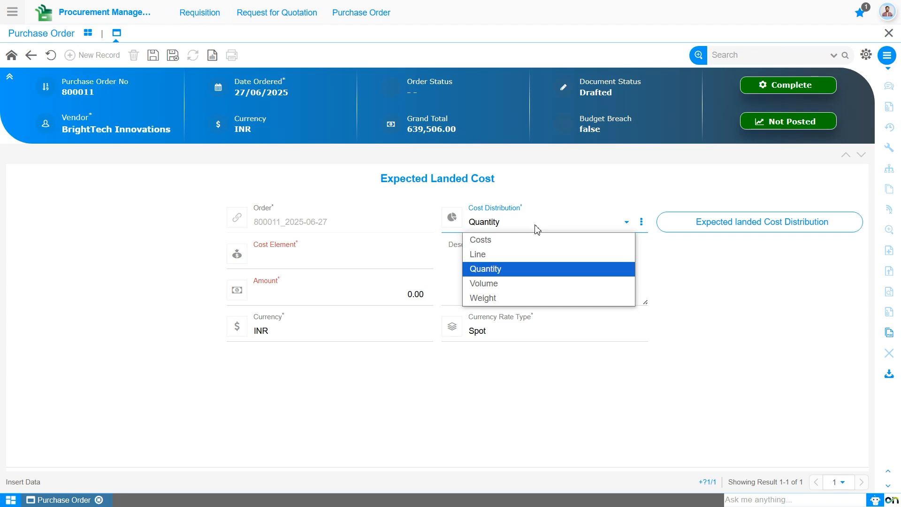
click(536, 270)
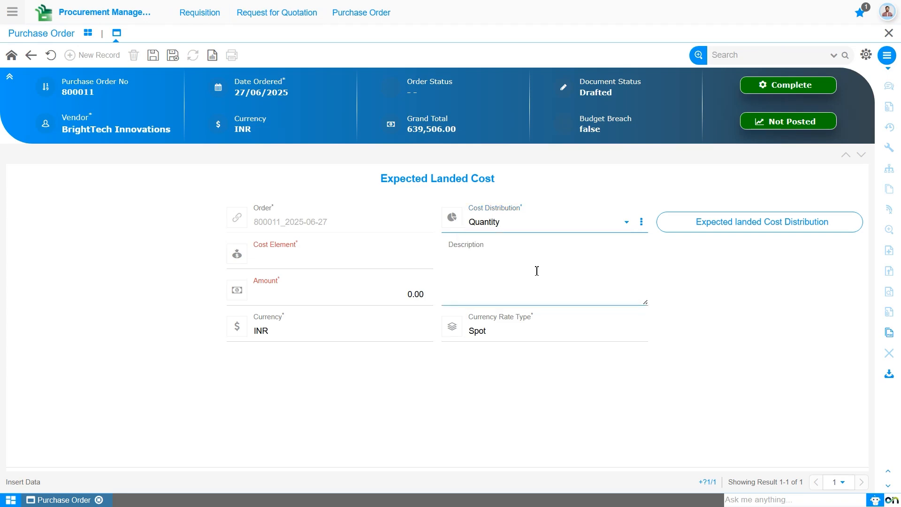
- Set the landed cost element to Freight Charges with an amount of 2000 INR and save the record
click(321, 257)
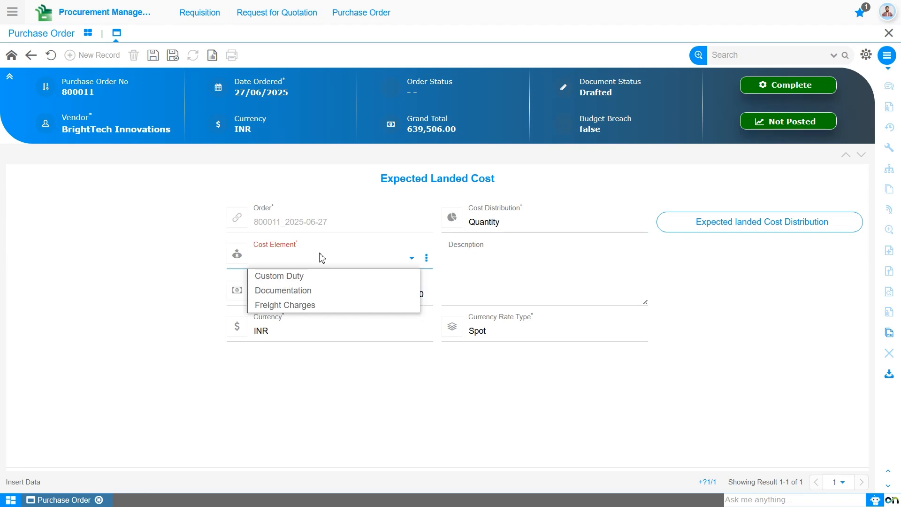
click(395, 305)
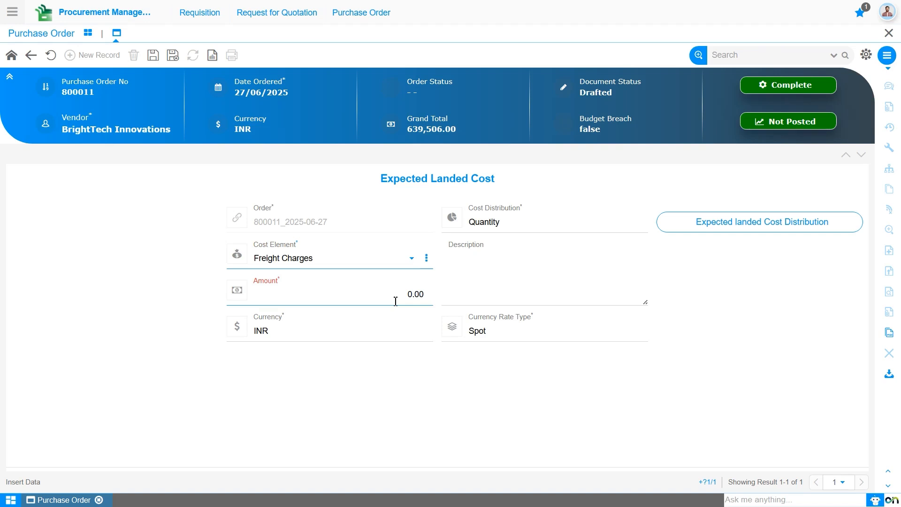
click(360, 290)
text(200)
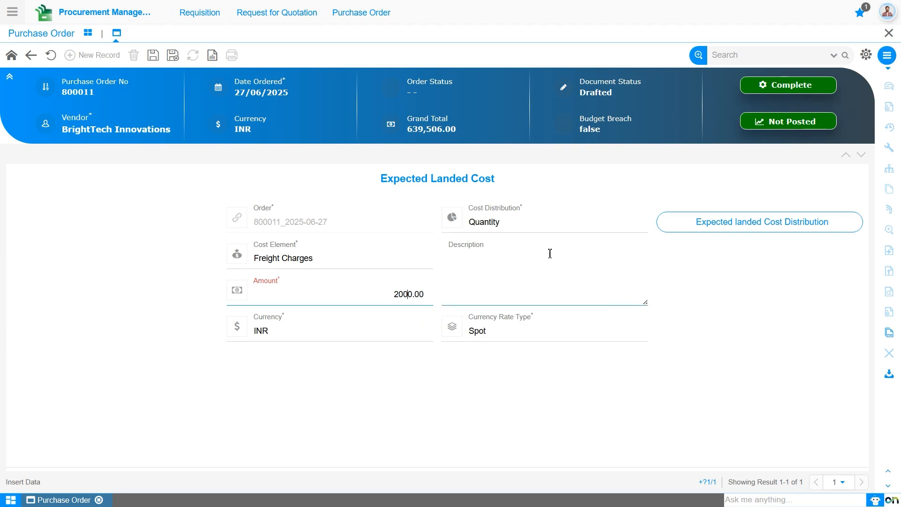
click(140, 207)
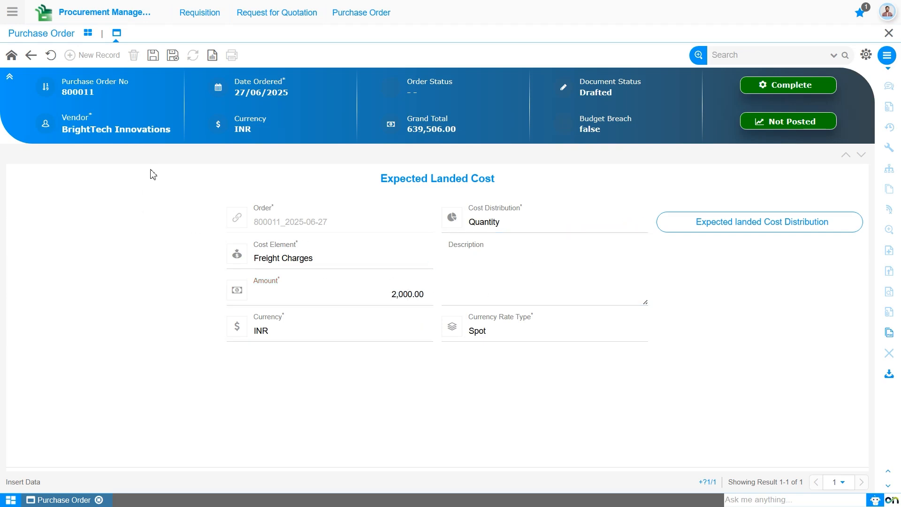
click(153, 55)
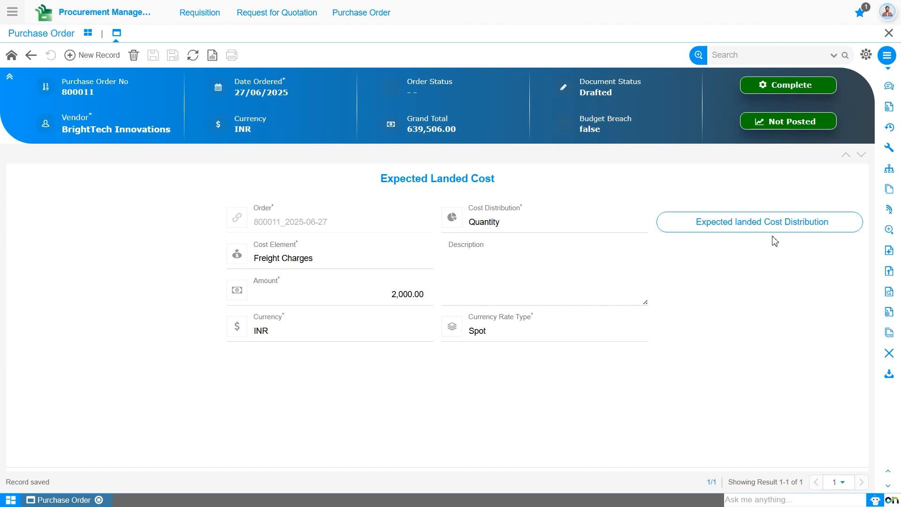
- Check the expected landed cost distribution and complete the purchase order
click(746, 229)
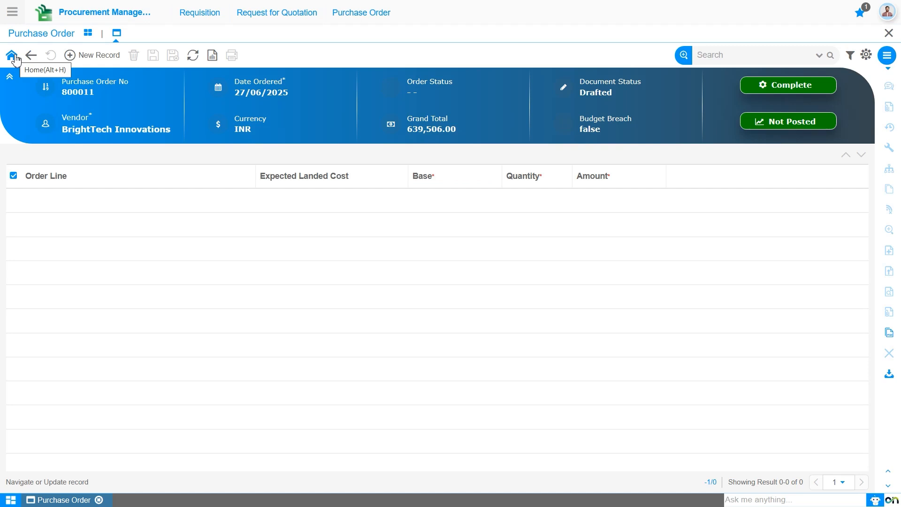
click(15, 58)
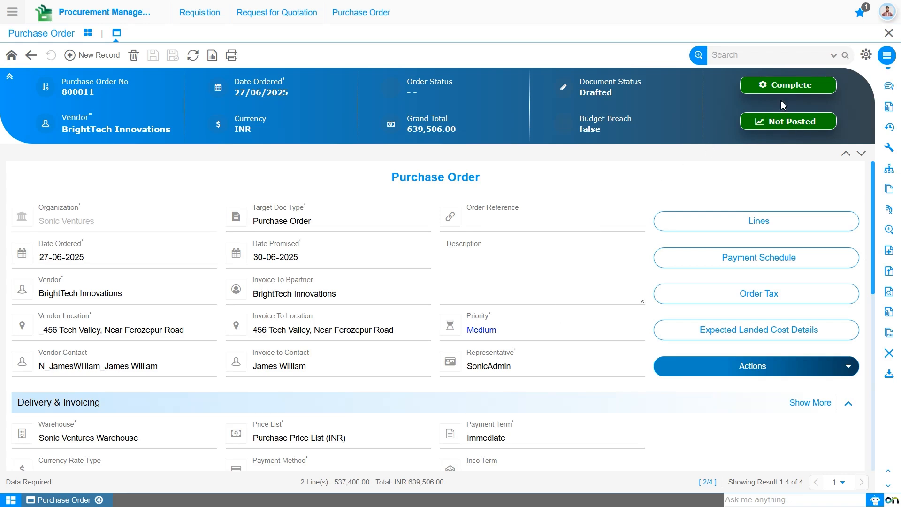
click(790, 86)
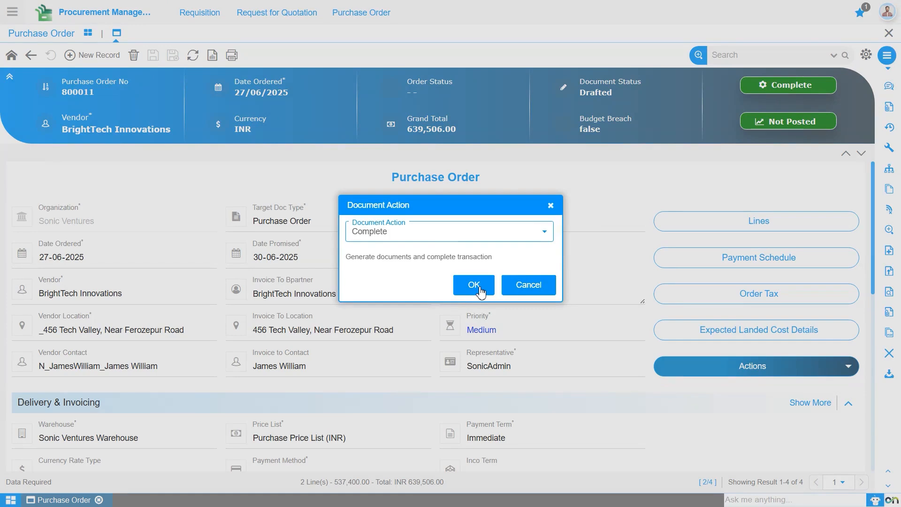
click(474, 285)
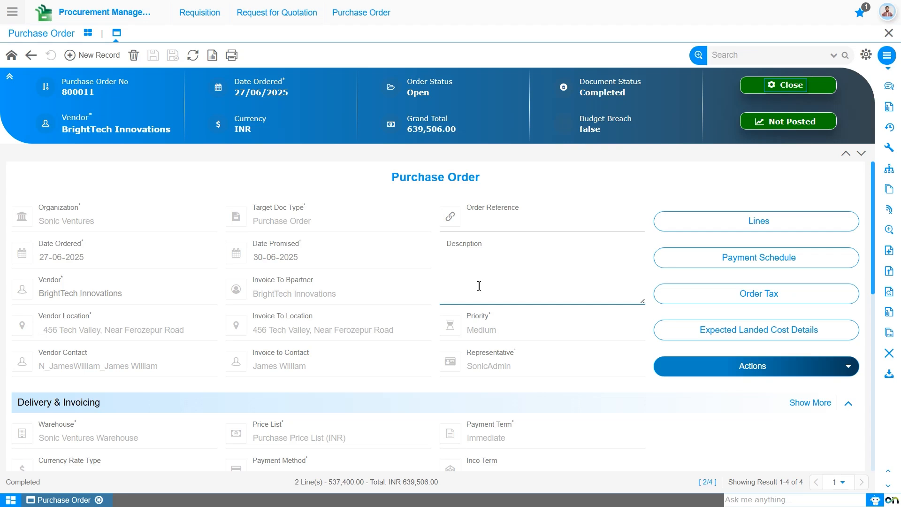
- Examine how the Freight Charges landed cost is distributed across the completed order's lines, and return to the order header
click(813, 333)
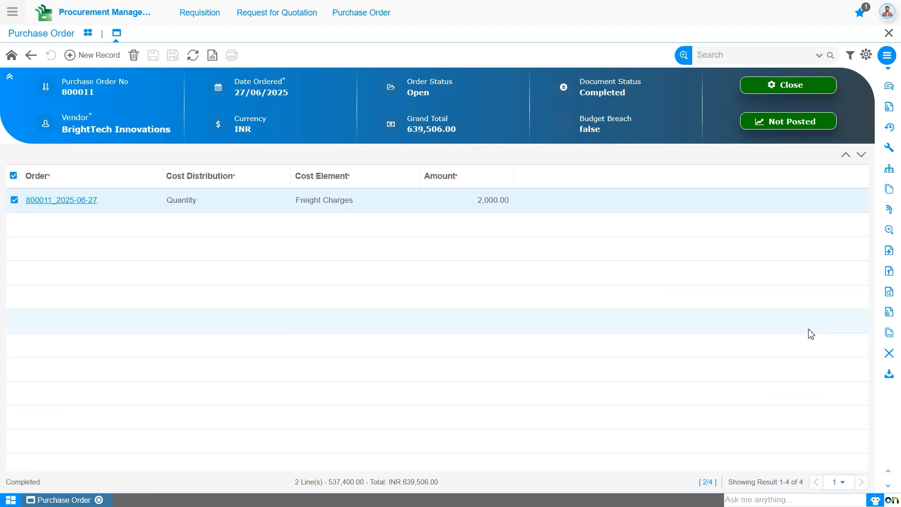
click(82, 206)
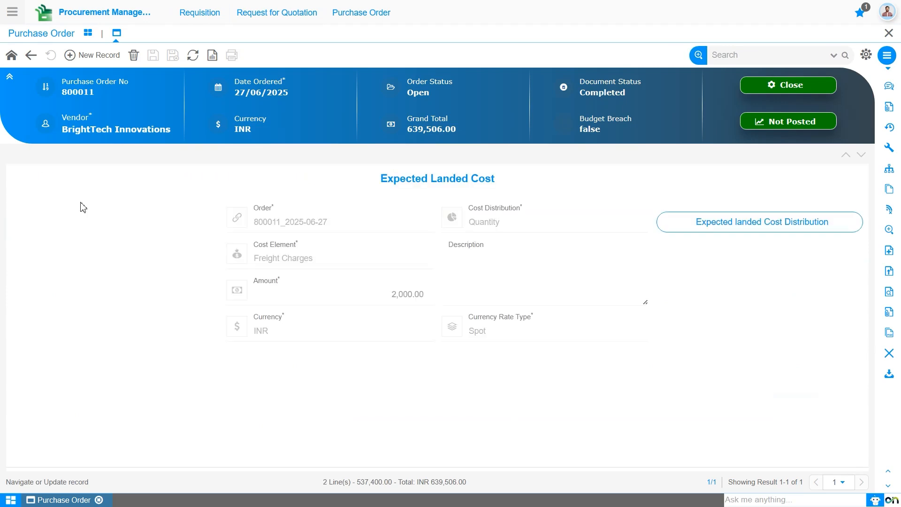
click(783, 230)
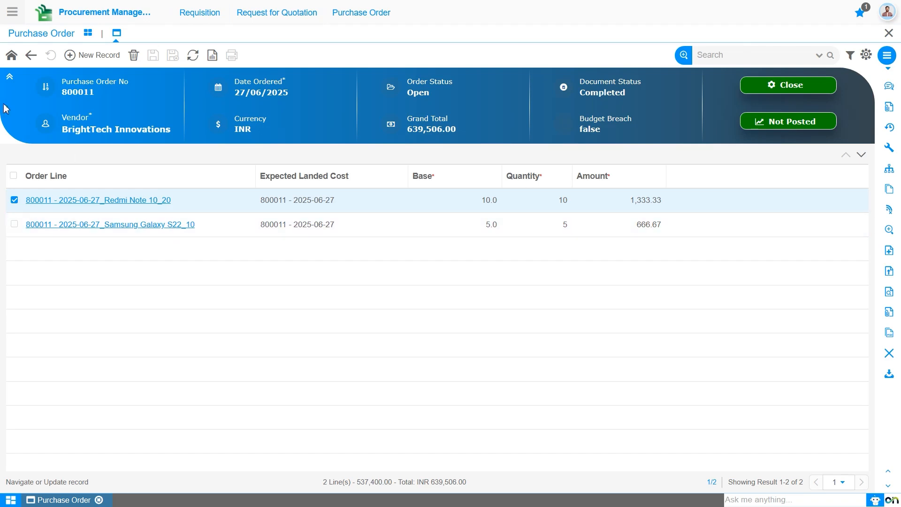
click(13, 58)
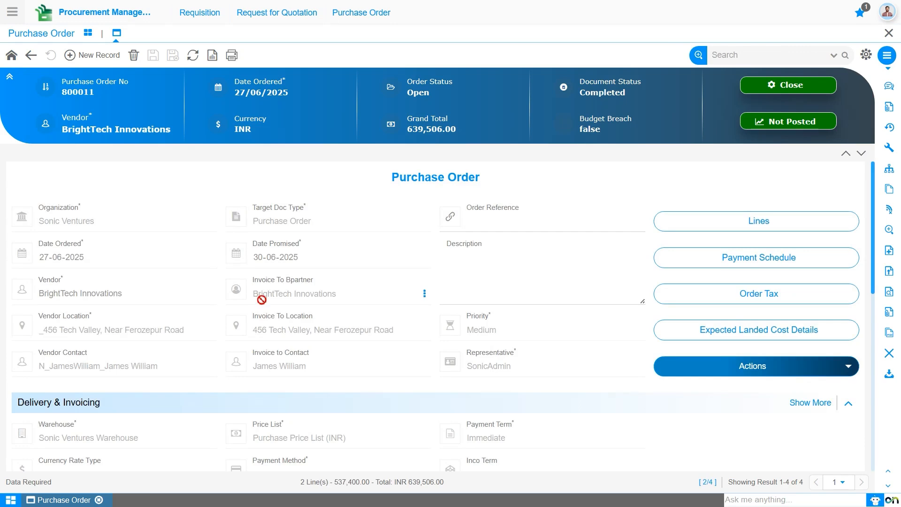
- Open the Goods Receipt Note (GRN) window in Material Management and look over its dashboard
click(13, 13)
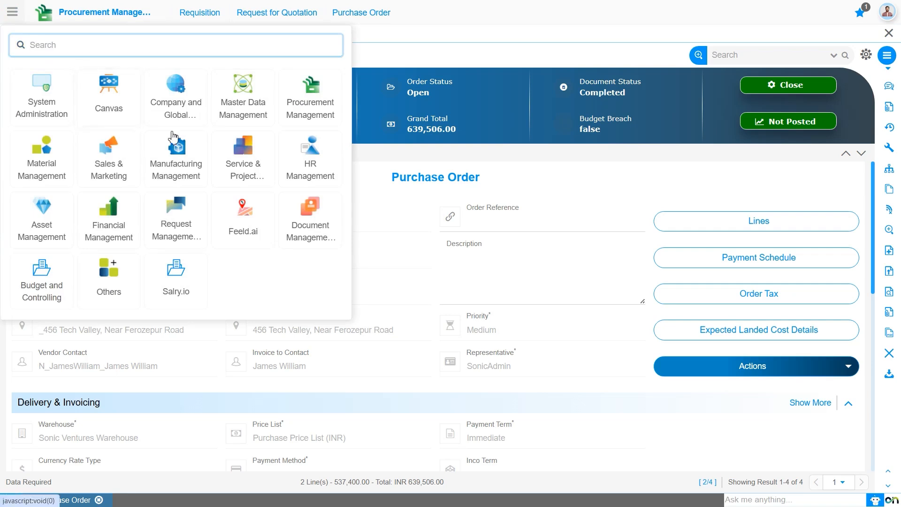
click(44, 170)
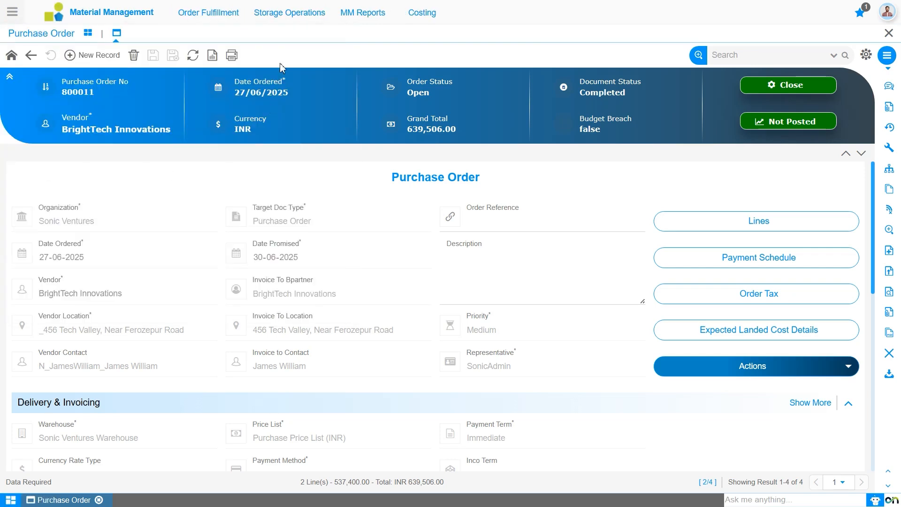
mouse_move(287, 22)
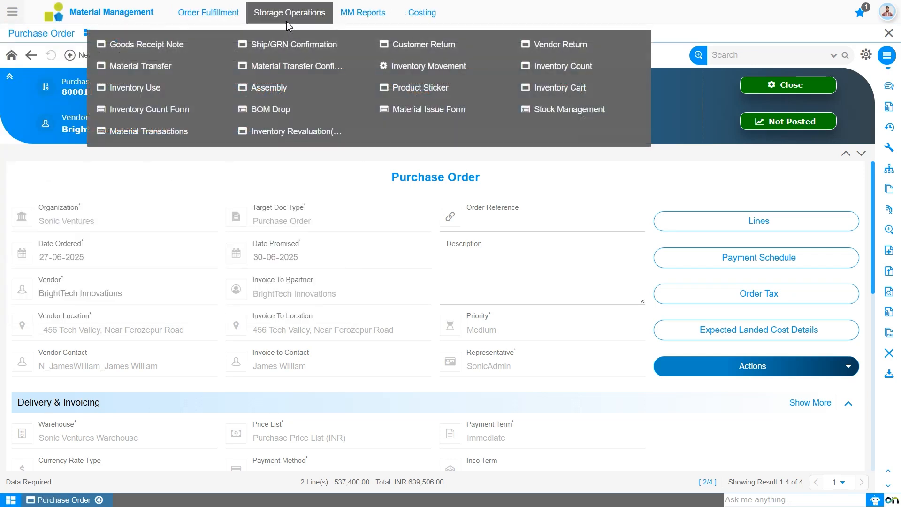
click(177, 48)
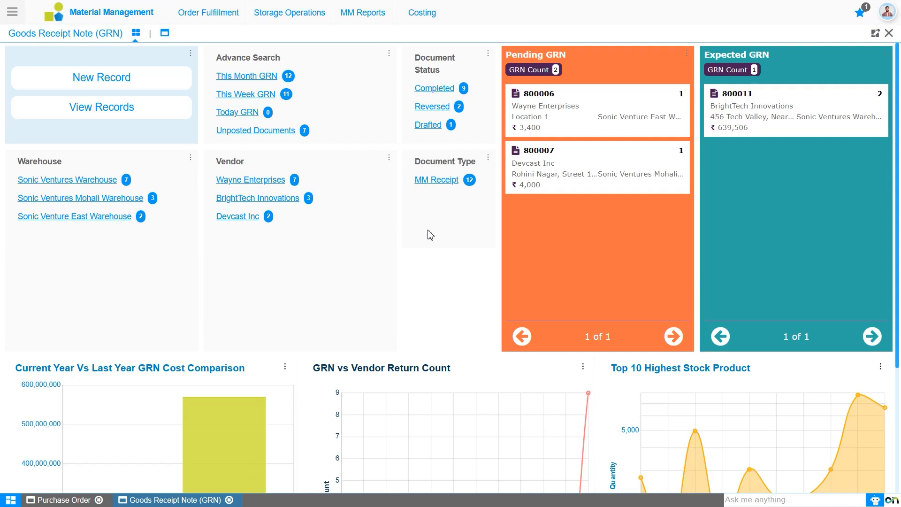
scroll(431, 235, down, 4)
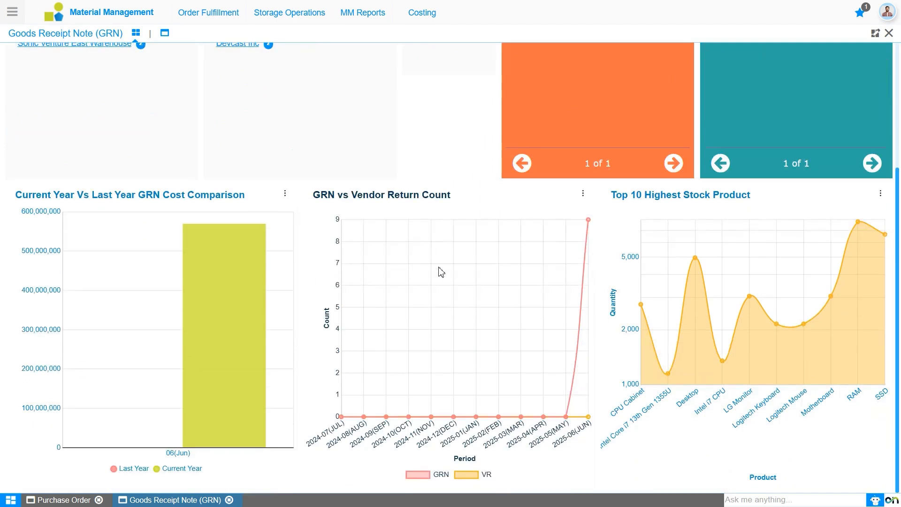
scroll(441, 272, up, 1)
scroll(441, 272, up, 3)
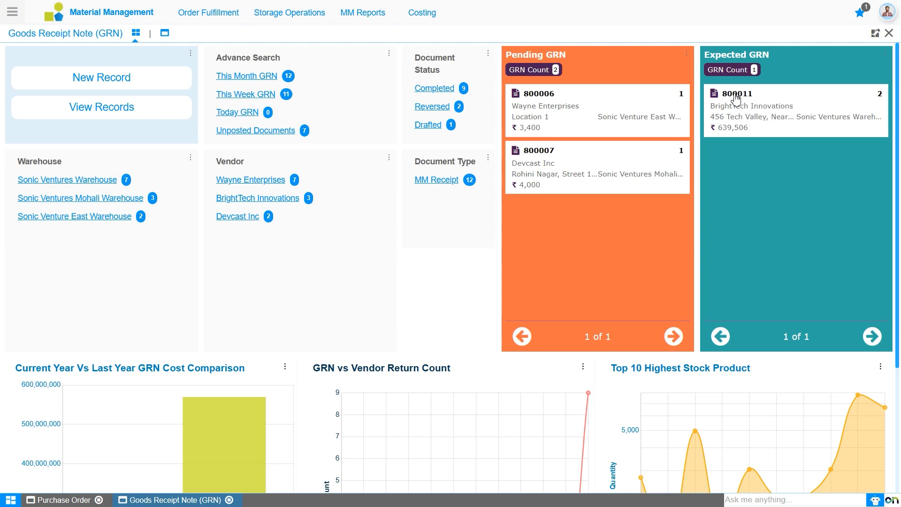
- Generate a goods receipt note from the expected BrightTech Innovations order, including the Redmi Note 10 and Samsung Galaxy S22 lines
click(736, 96)
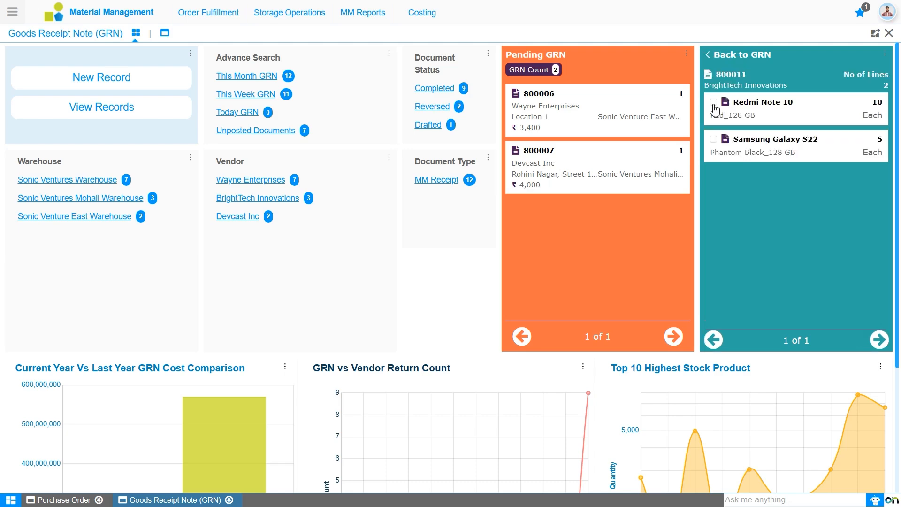
click(713, 102)
click(714, 138)
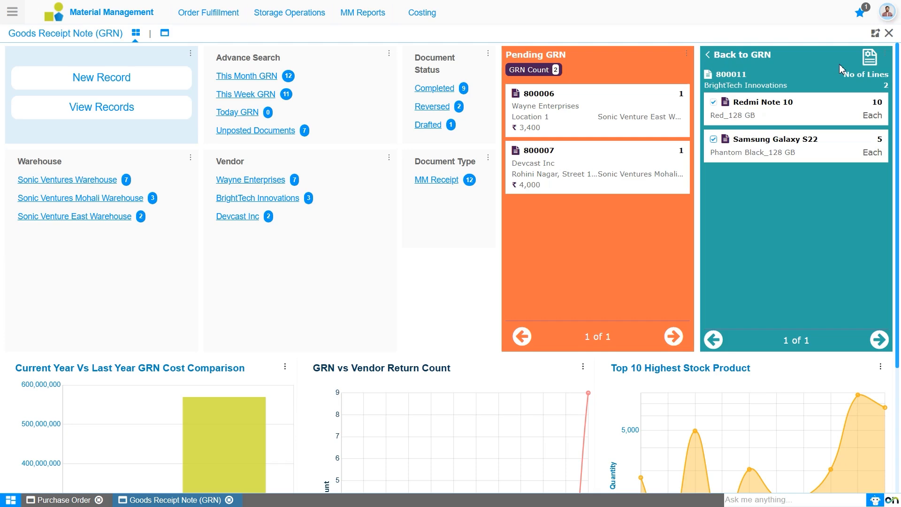
click(870, 59)
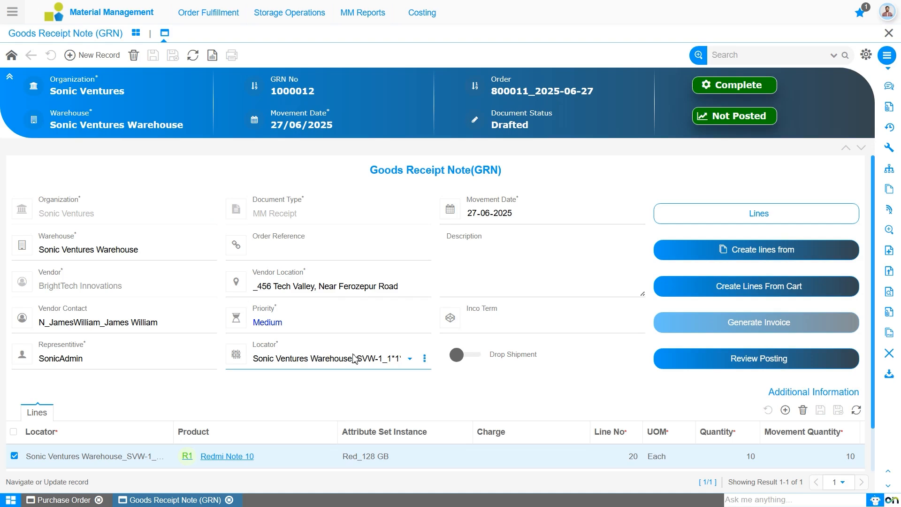
- Review the receipt lines and complete the goods receipt note
scroll(350, 411, down, 1)
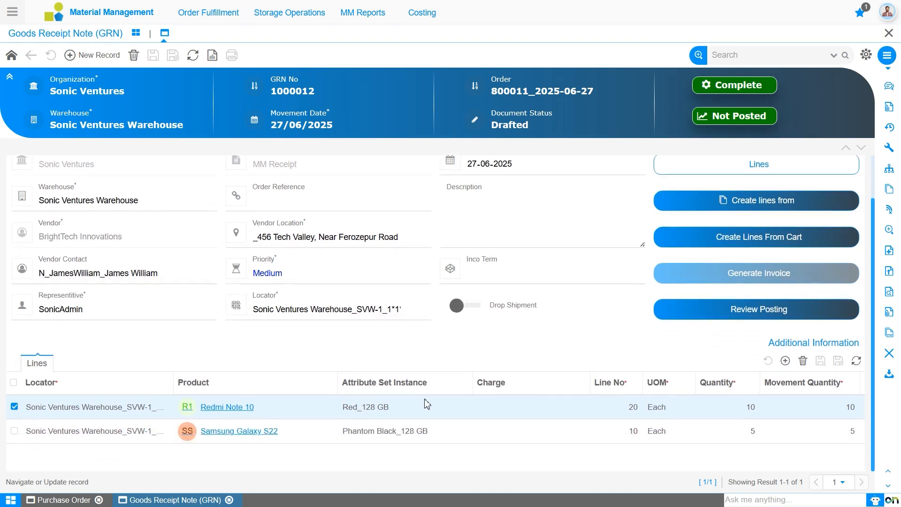
scroll(187, 407, up, 1)
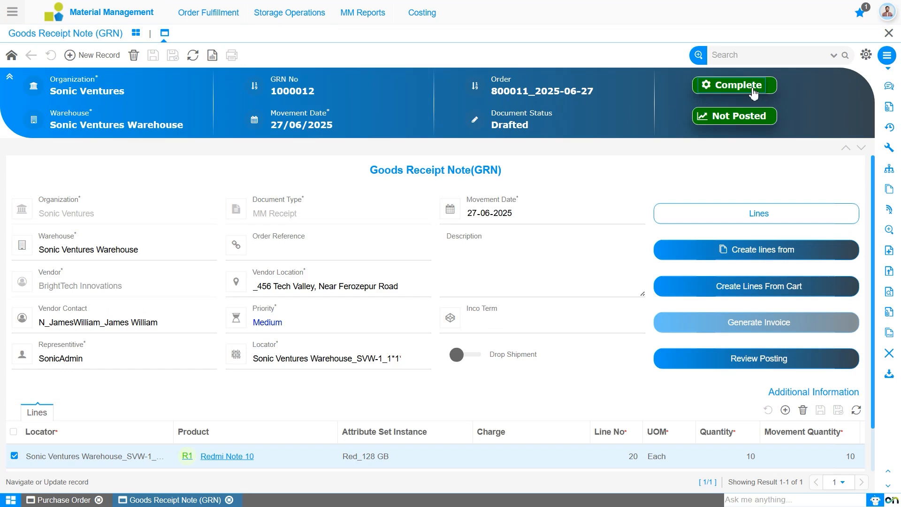
click(753, 92)
click(468, 285)
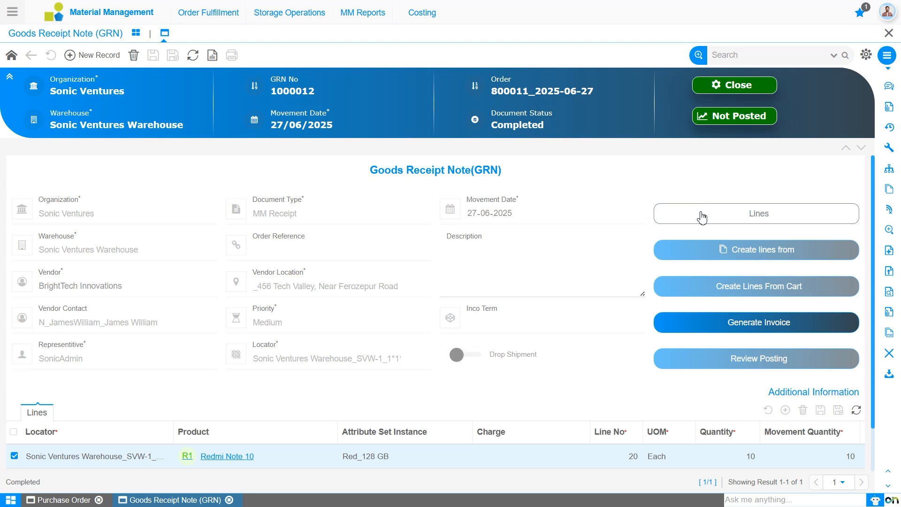
- Examine the landed cost carried by the goods receipt's Redmi Note 10 line, and return to the receipt header
click(702, 218)
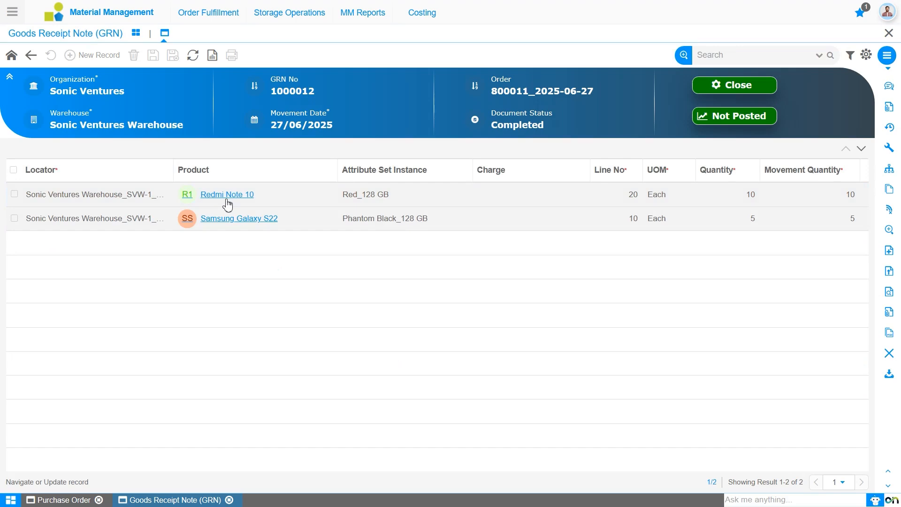
double_click(227, 205)
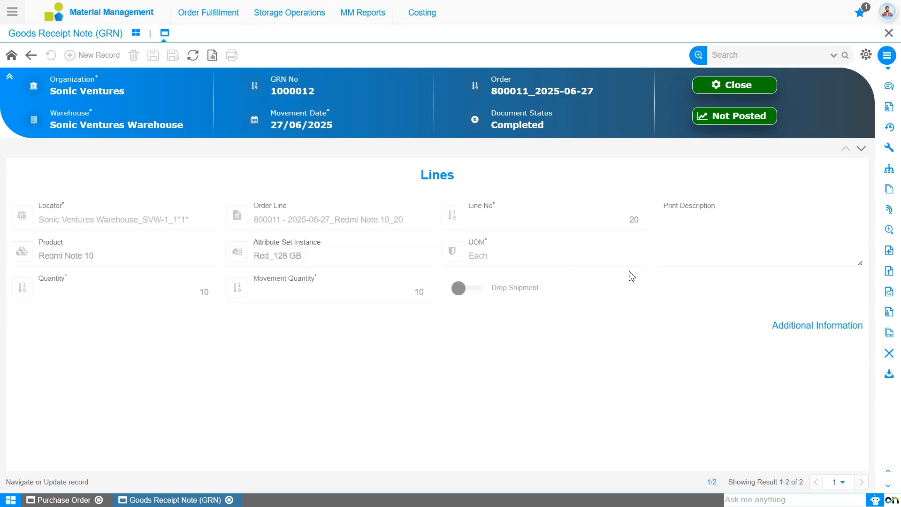
click(820, 326)
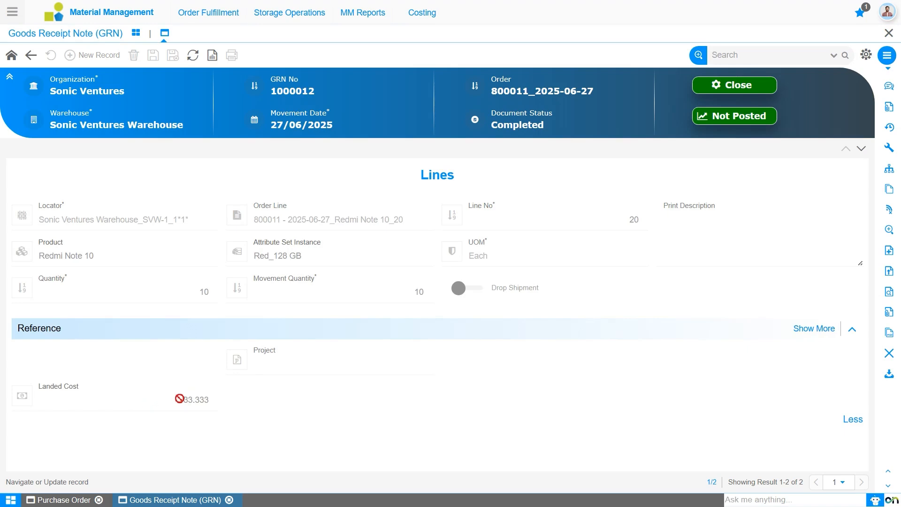
click(17, 58)
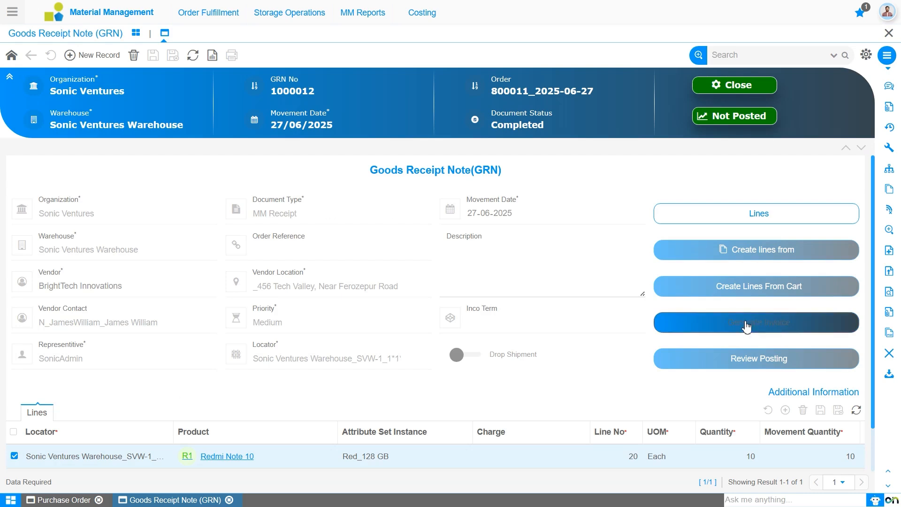
- Generate an invoice from the goods receipt with document number AP1000012 and document type AP Invoice, without generating charges
click(773, 324)
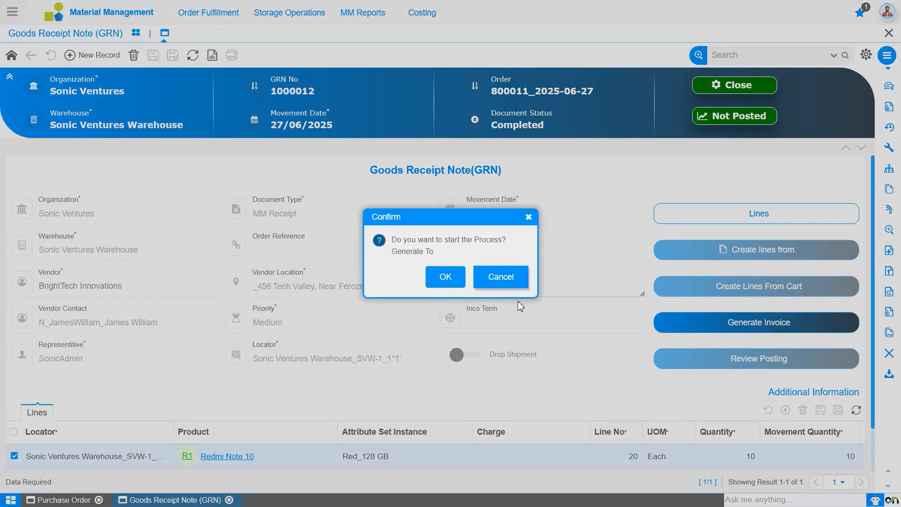
click(445, 277)
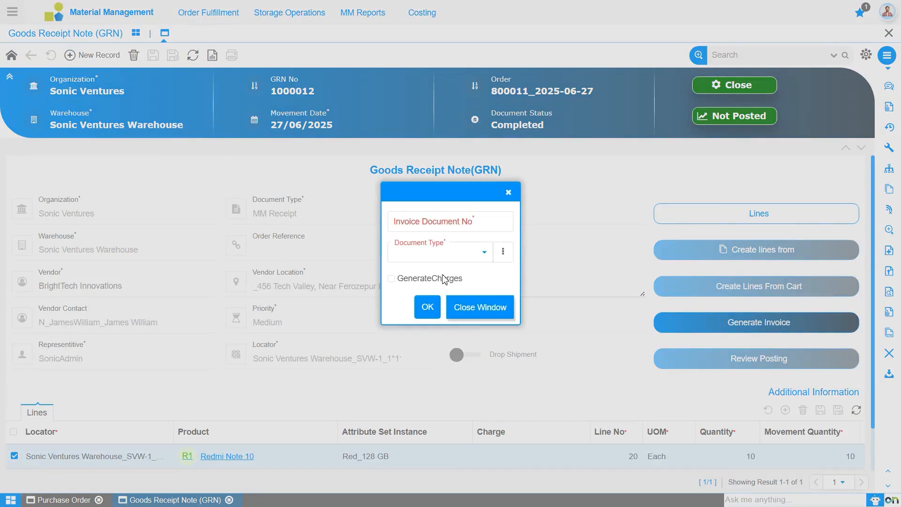
click(433, 221)
text(A)
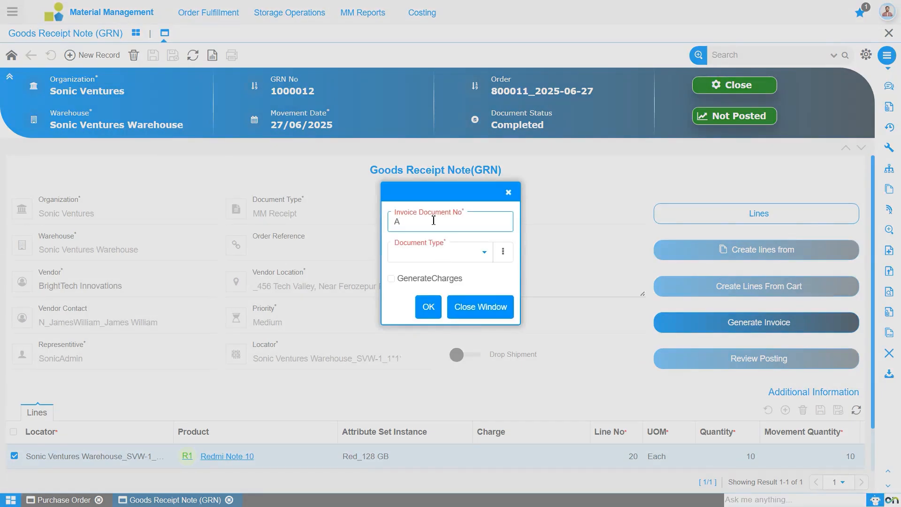
text(Z)
key(BackSpace)
text(P1000012)
click(448, 258)
click(449, 270)
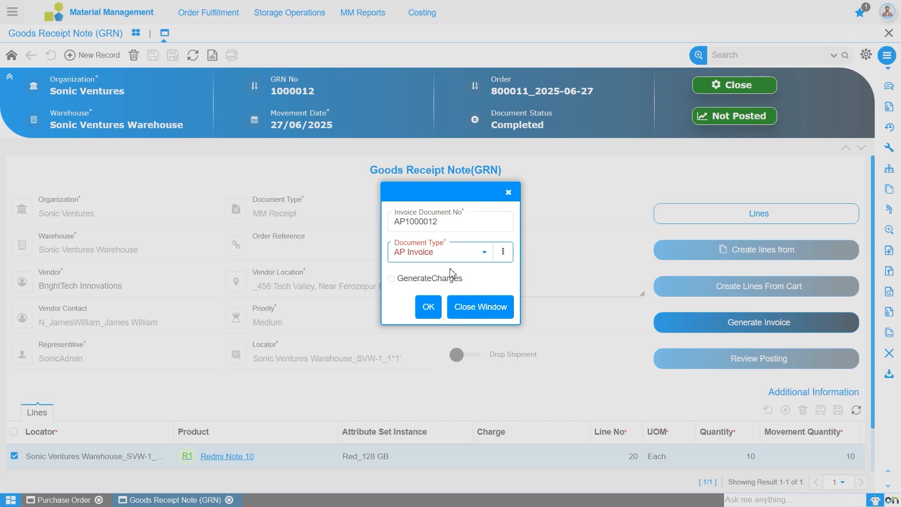
click(429, 307)
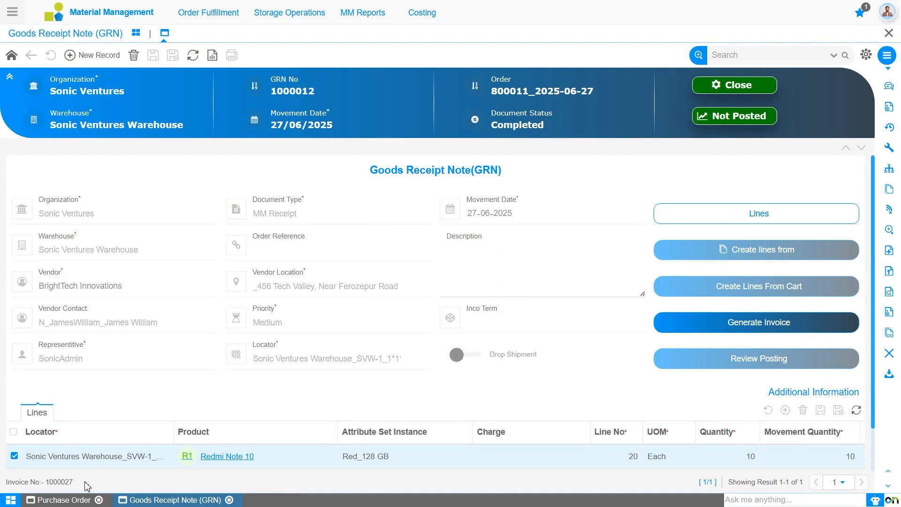
- Copy the generated invoice's number and open the AP Invoice window in Financial Management
drag(75, 482, 46, 484)
right_click(59, 485)
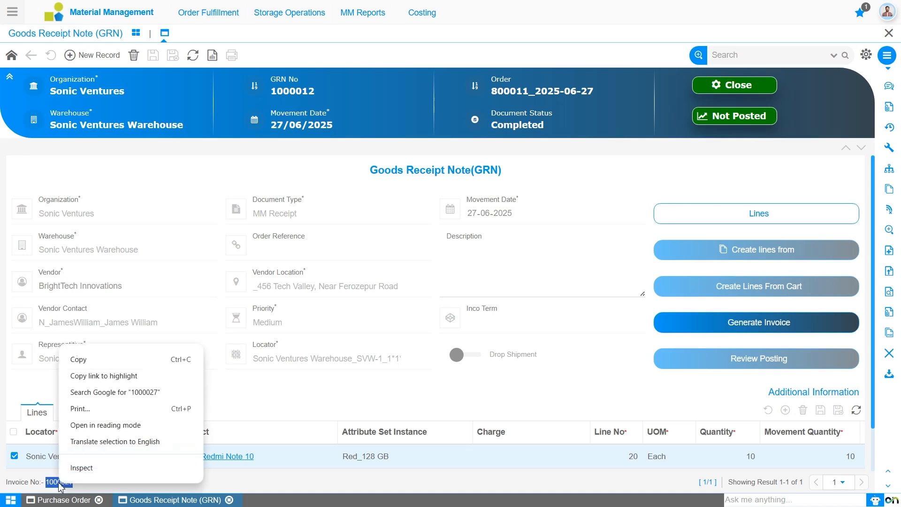
click(78, 359)
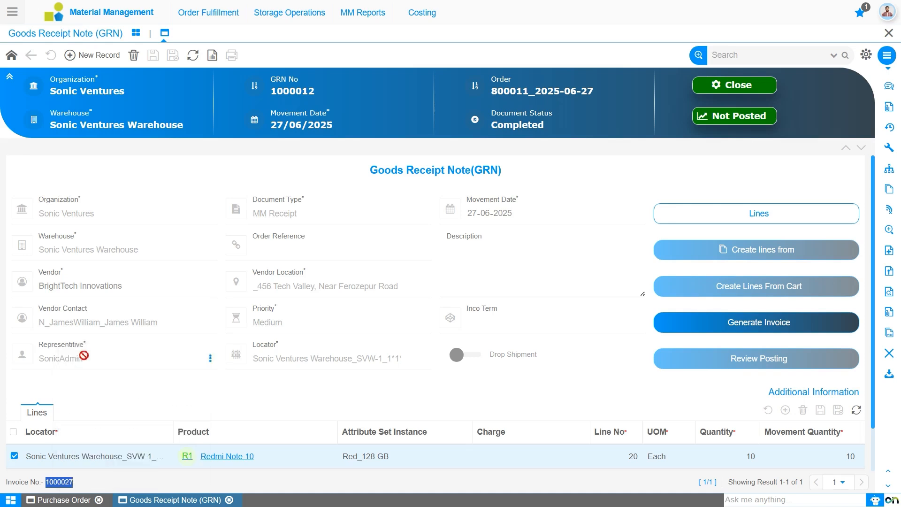
click(13, 14)
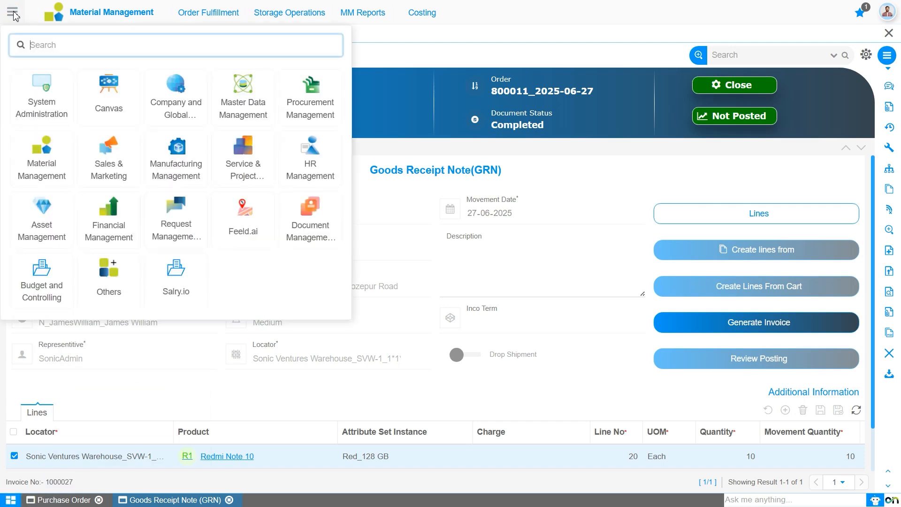
click(104, 212)
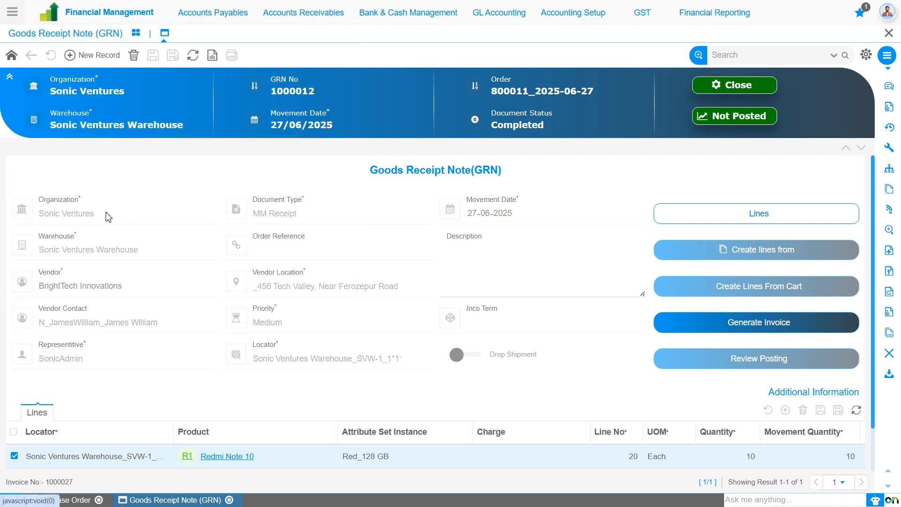
click(213, 12)
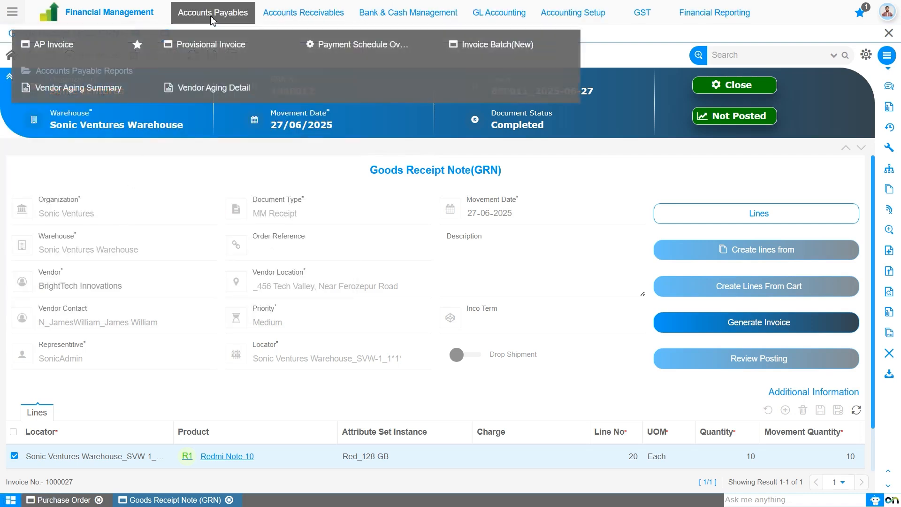
click(55, 45)
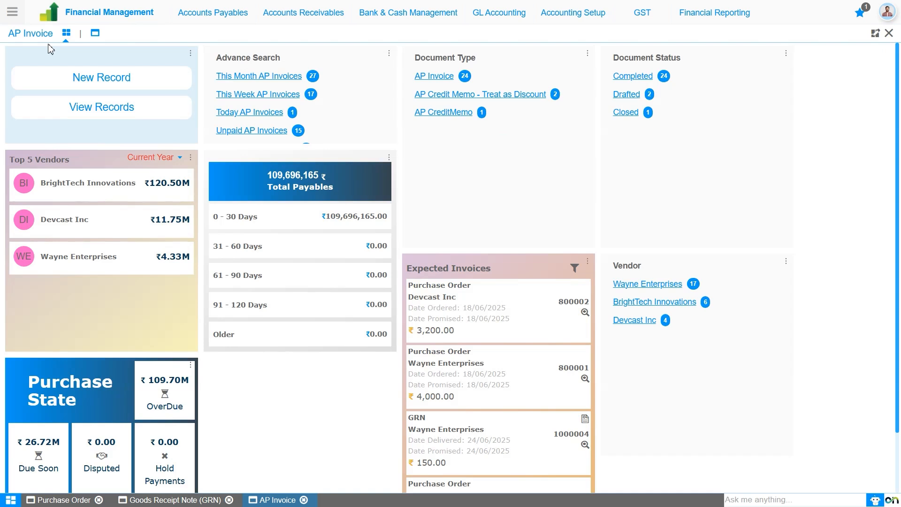
- Find invoice 1000027 in the AP Invoice records, discarding any blank new record, and close the DMS Documents panel
click(104, 82)
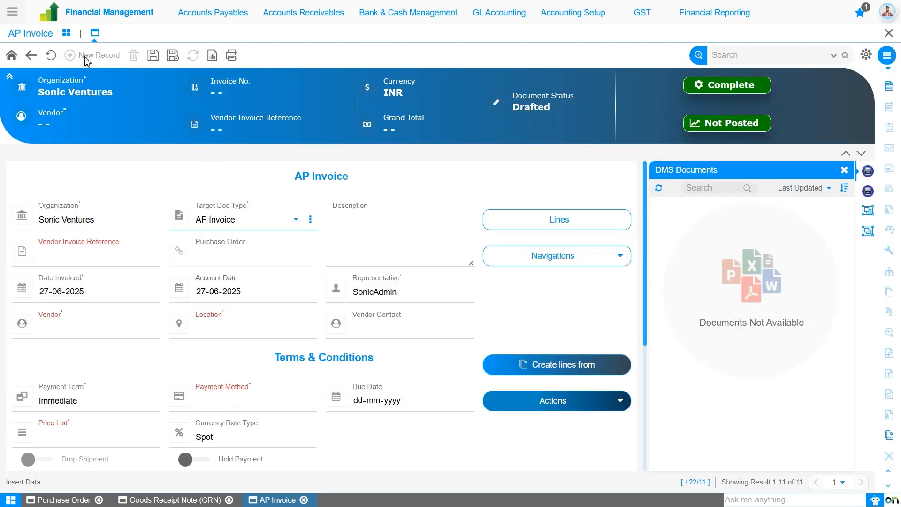
click(53, 56)
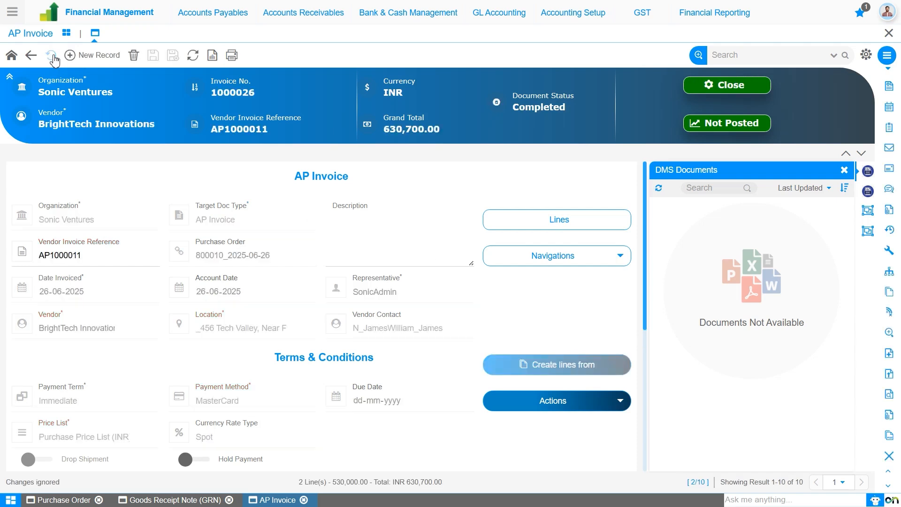
click(729, 52)
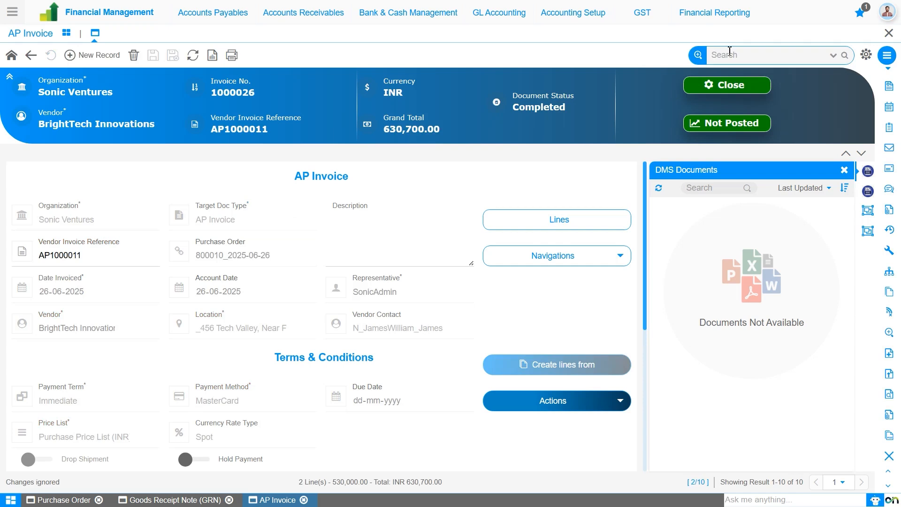
text(1000027)
key(Return)
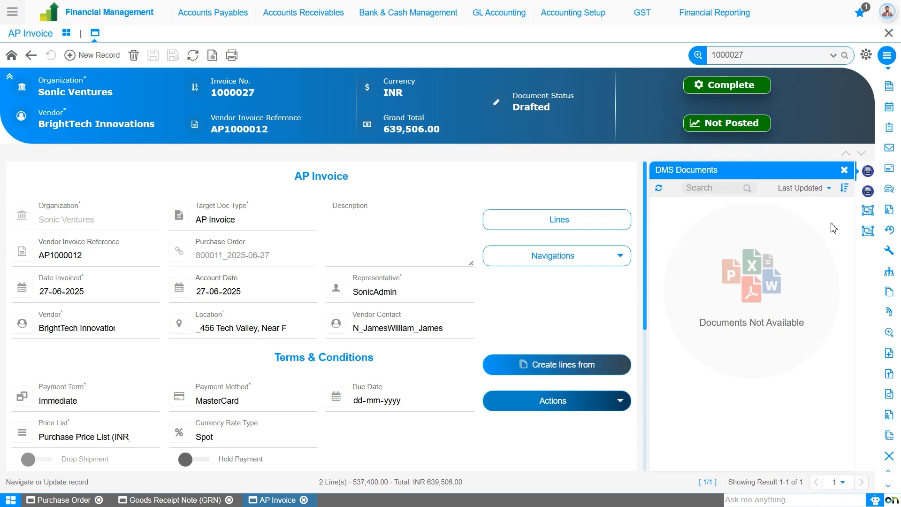
click(846, 173)
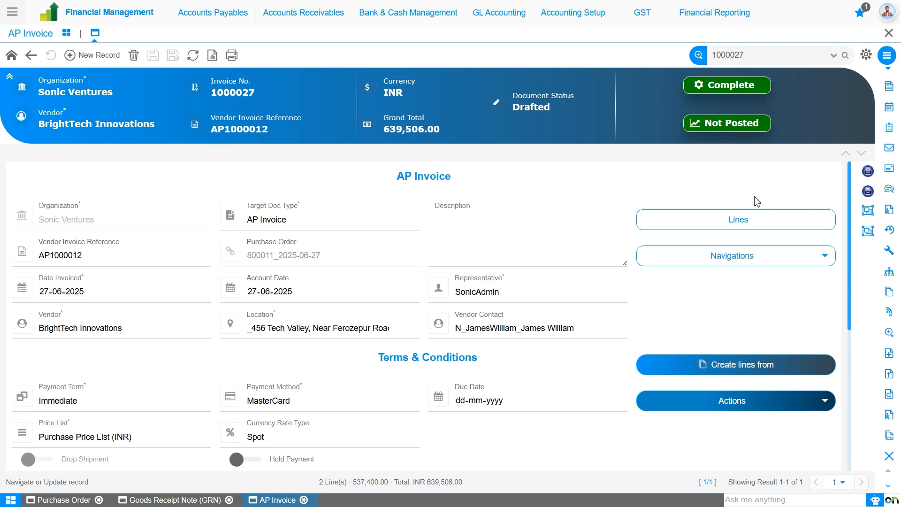
- Add an invoice line for the charge 1000002_Transportation Expense with a price of 2,200, and save it
click(729, 220)
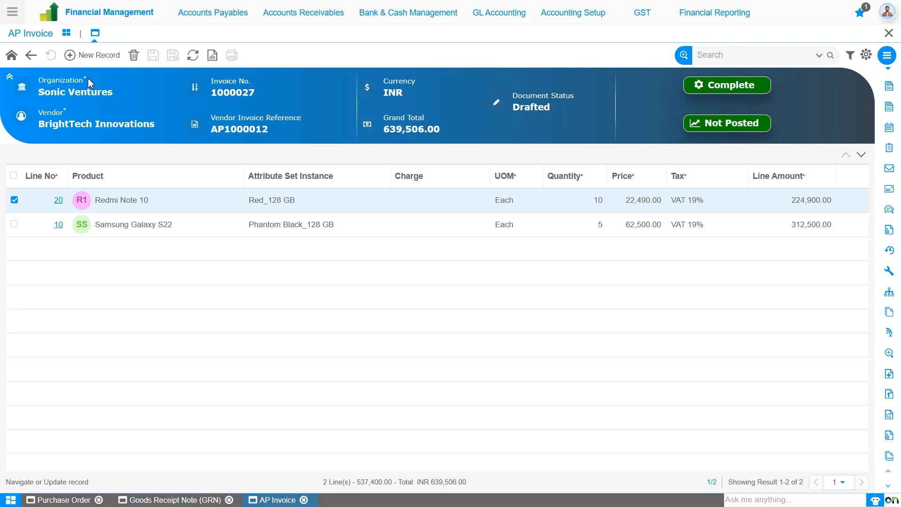
click(98, 56)
click(298, 259)
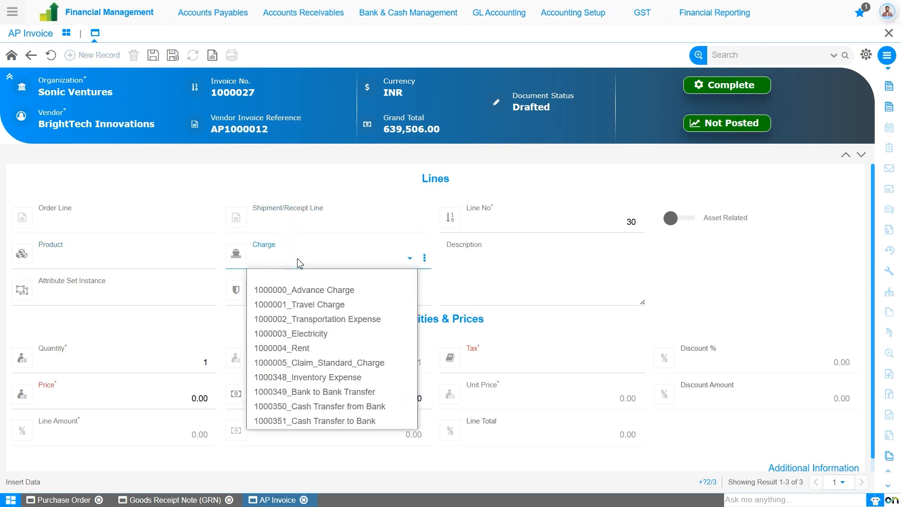
click(319, 322)
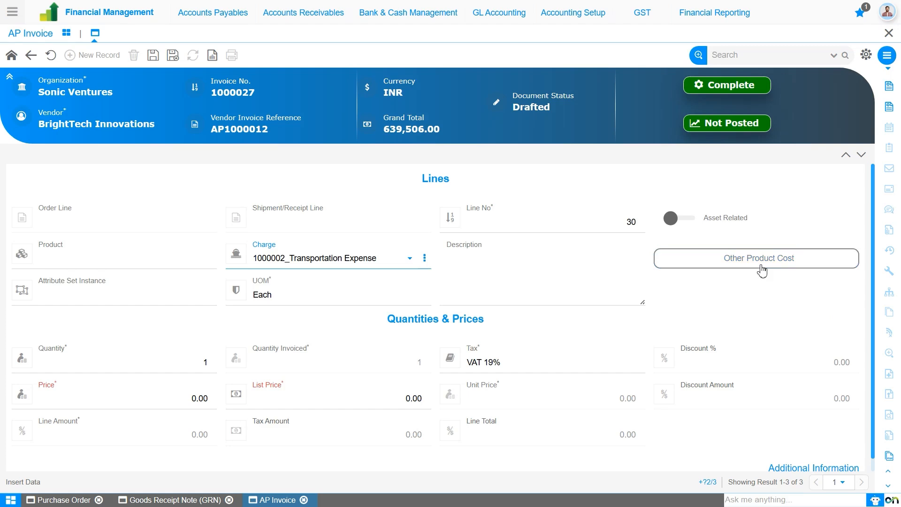
click(197, 398)
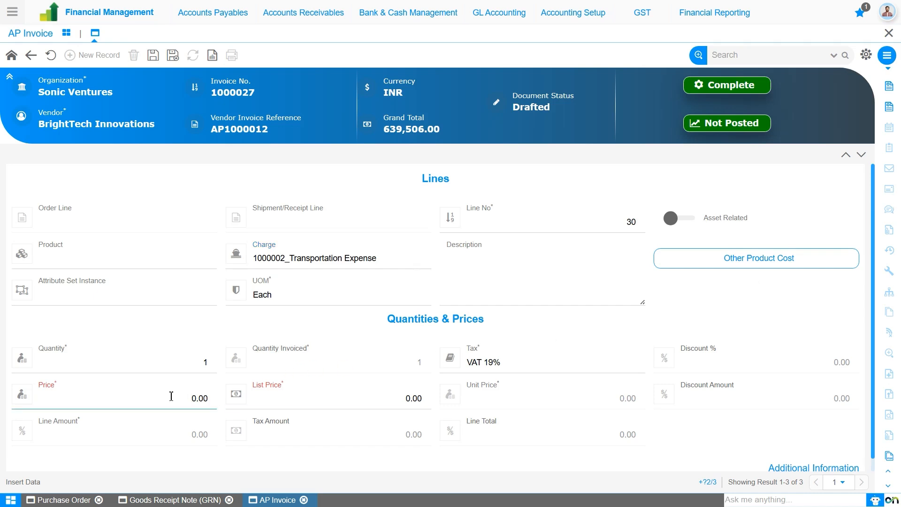
text(220)
click(153, 55)
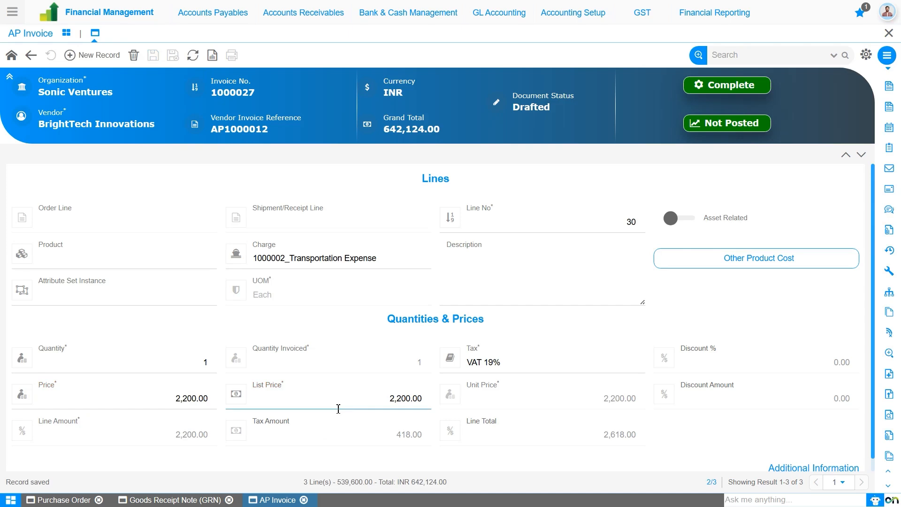
- Add and save a landed cost for the transportation line: distribution by Quantity, cost element Freight Charges, GRN 1000012_2025-06-27
click(752, 266)
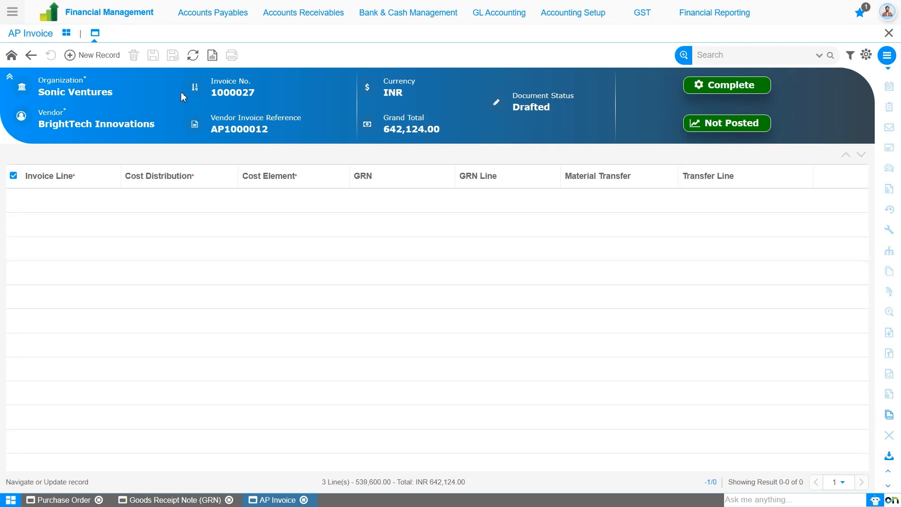
click(98, 56)
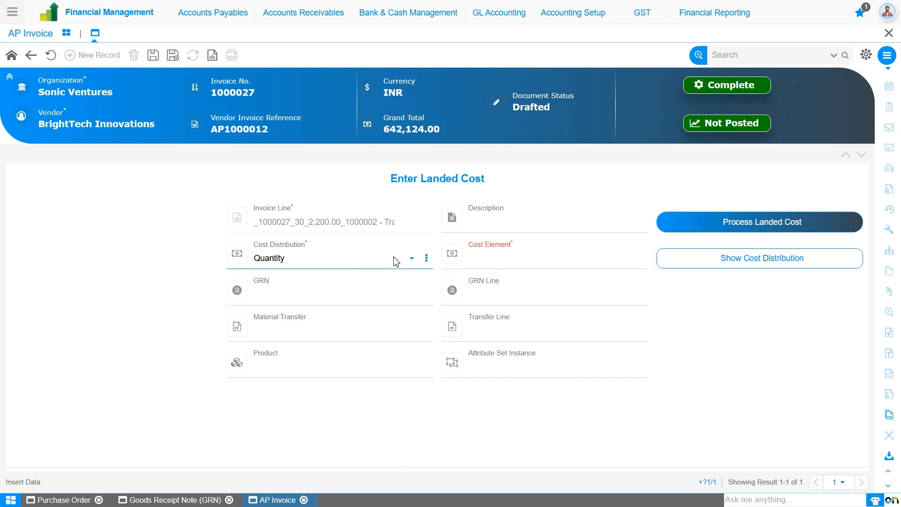
click(509, 264)
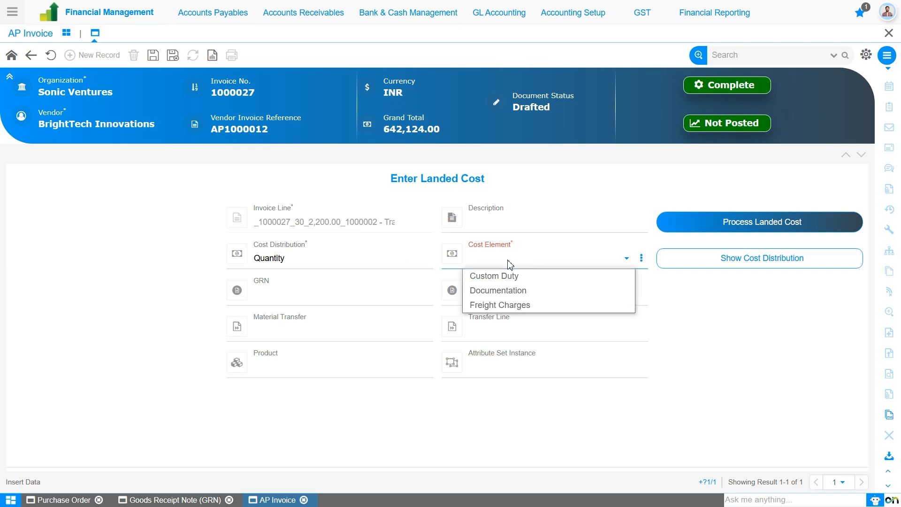
click(524, 305)
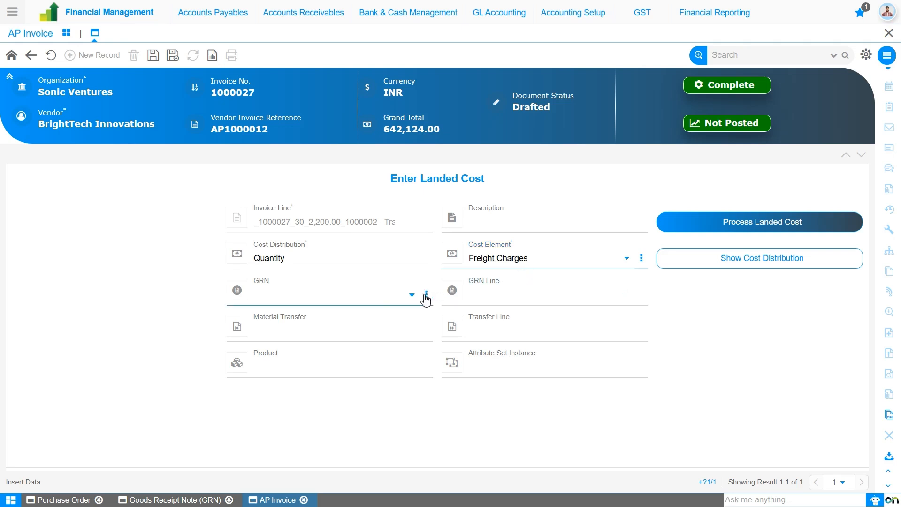
click(371, 296)
text(1000)
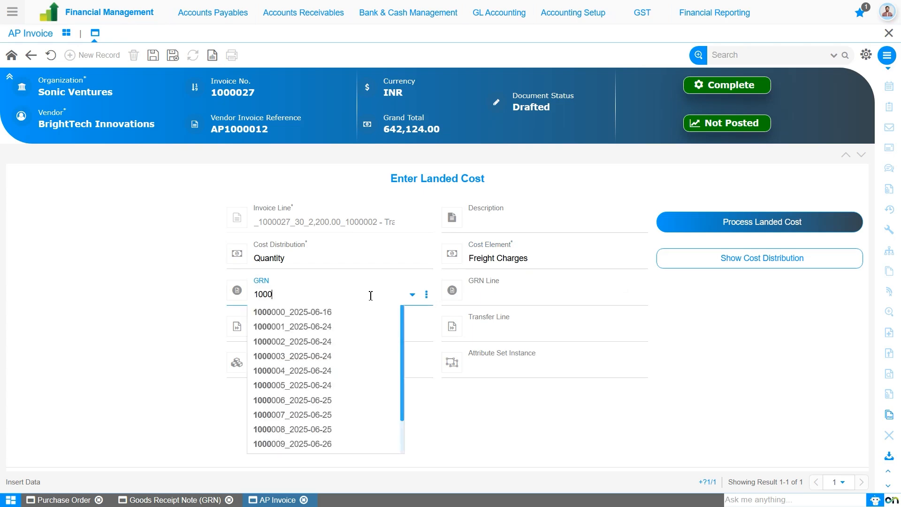
text(012)
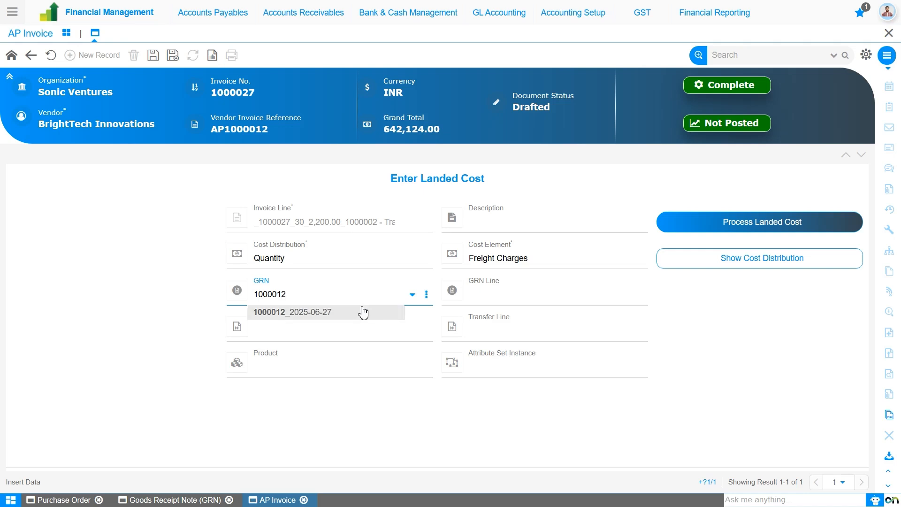
click(363, 313)
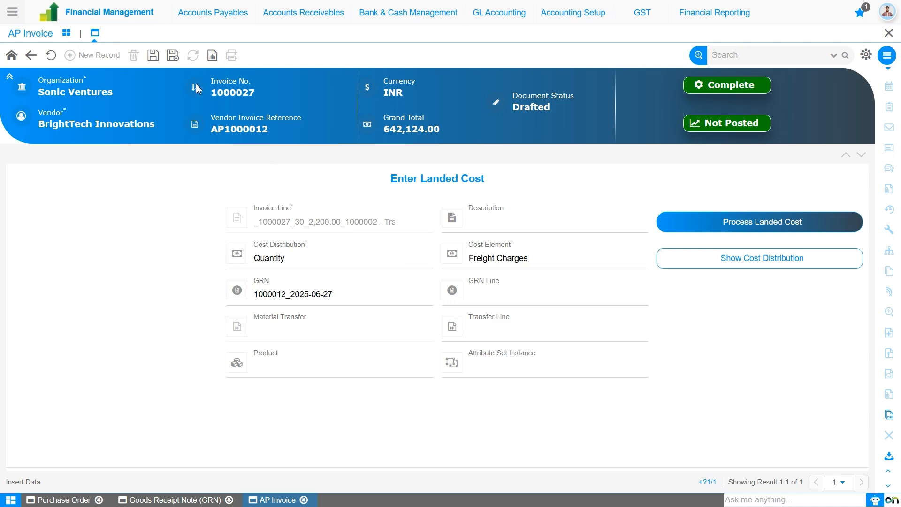
click(155, 55)
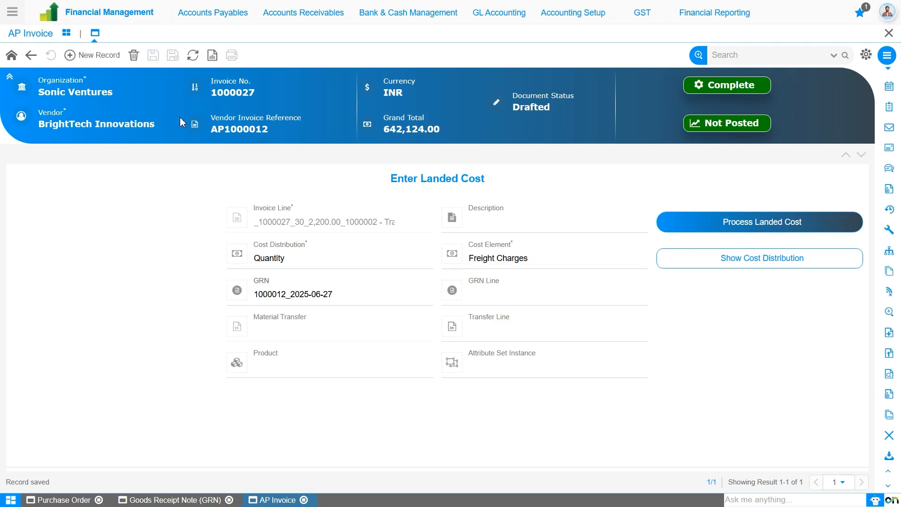
- Process the landed cost and show its distribution across the received products
click(739, 234)
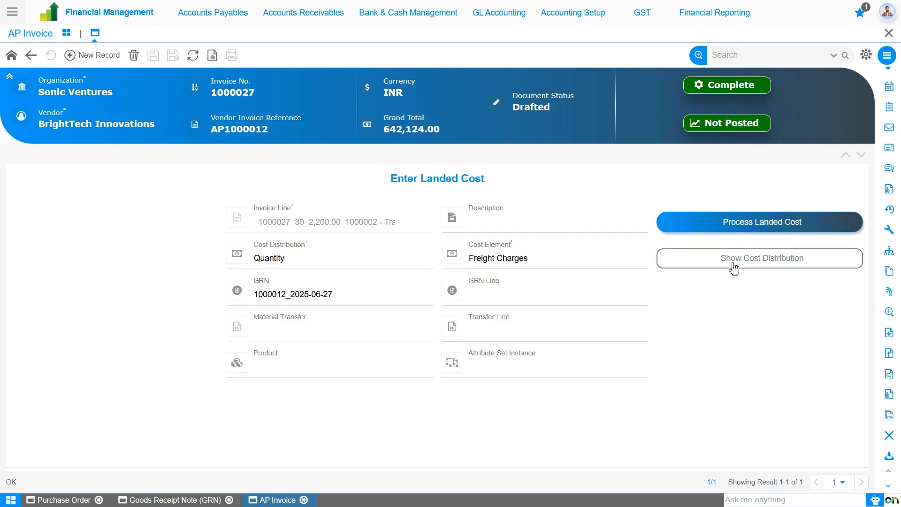
click(735, 266)
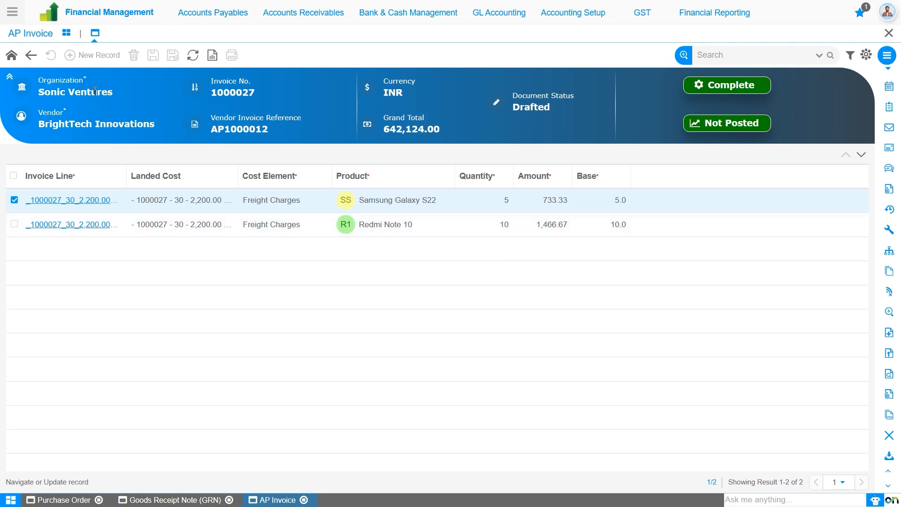
- Return from the landed cost distribution to the header of AP invoice 1000027 and process it with the document action Complete
click(37, 59)
click(37, 60)
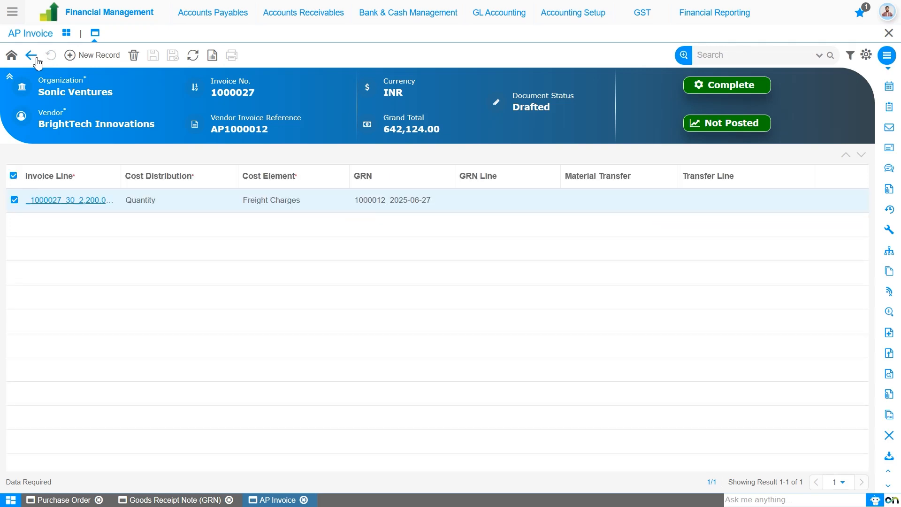
click(37, 60)
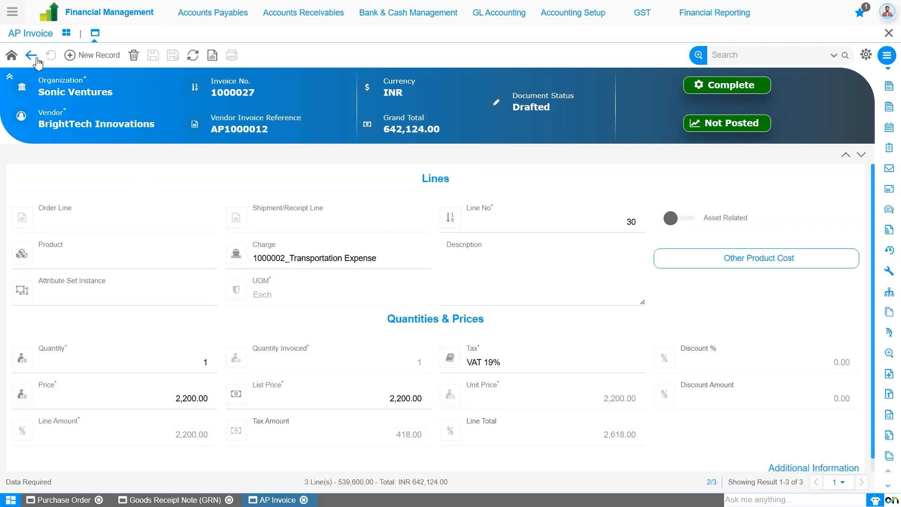
click(10, 58)
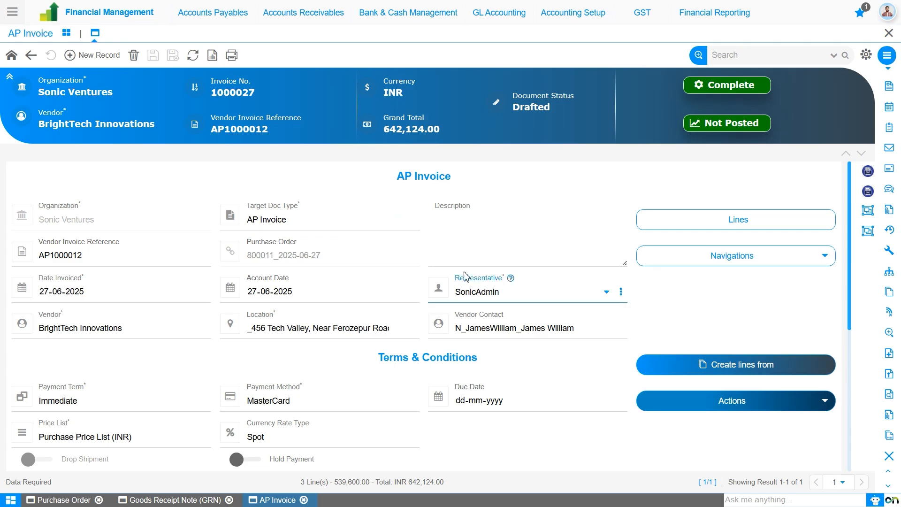
scroll(454, 274, down, 5)
scroll(454, 272, up, 5)
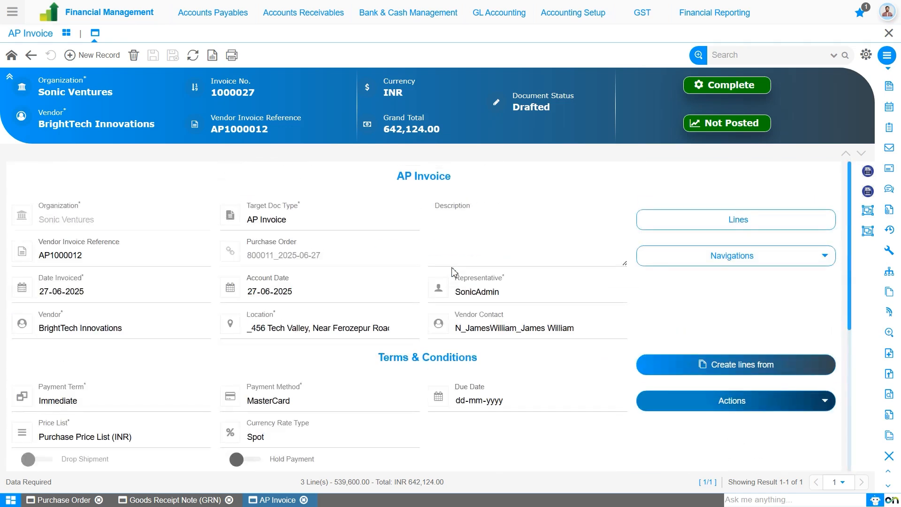
click(727, 85)
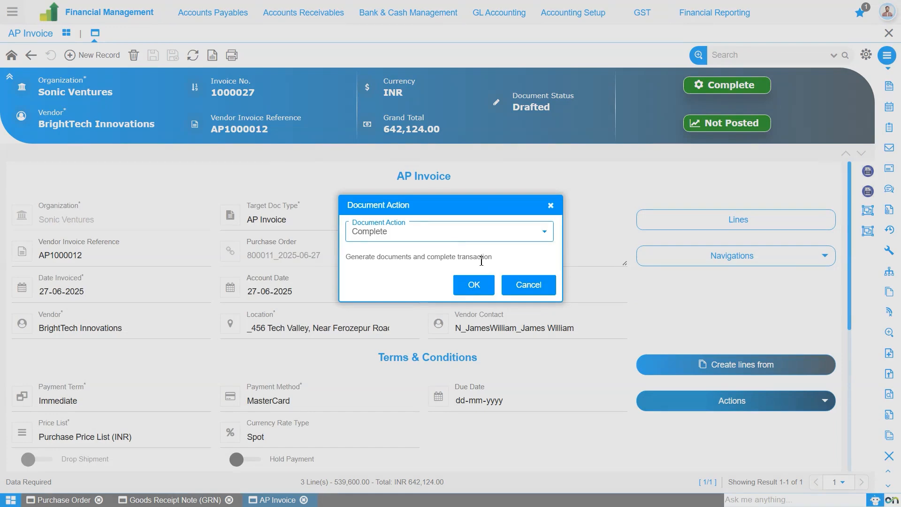
click(477, 288)
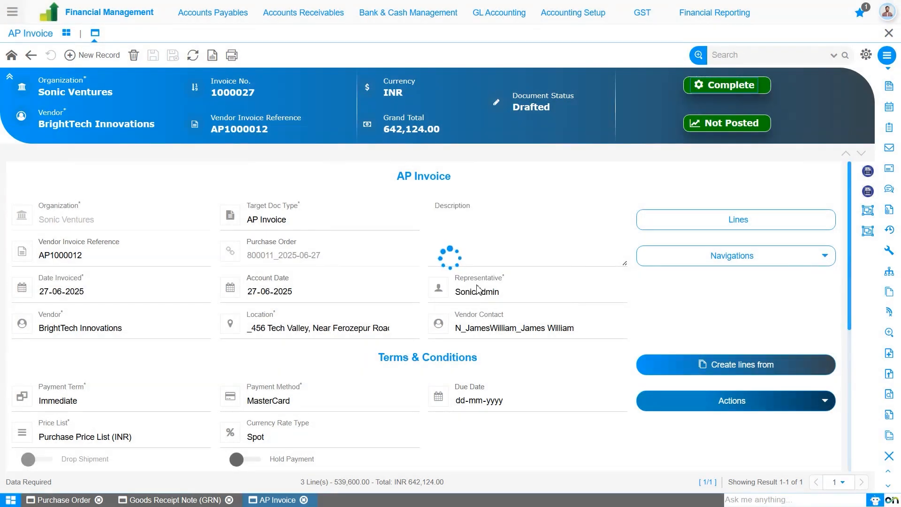